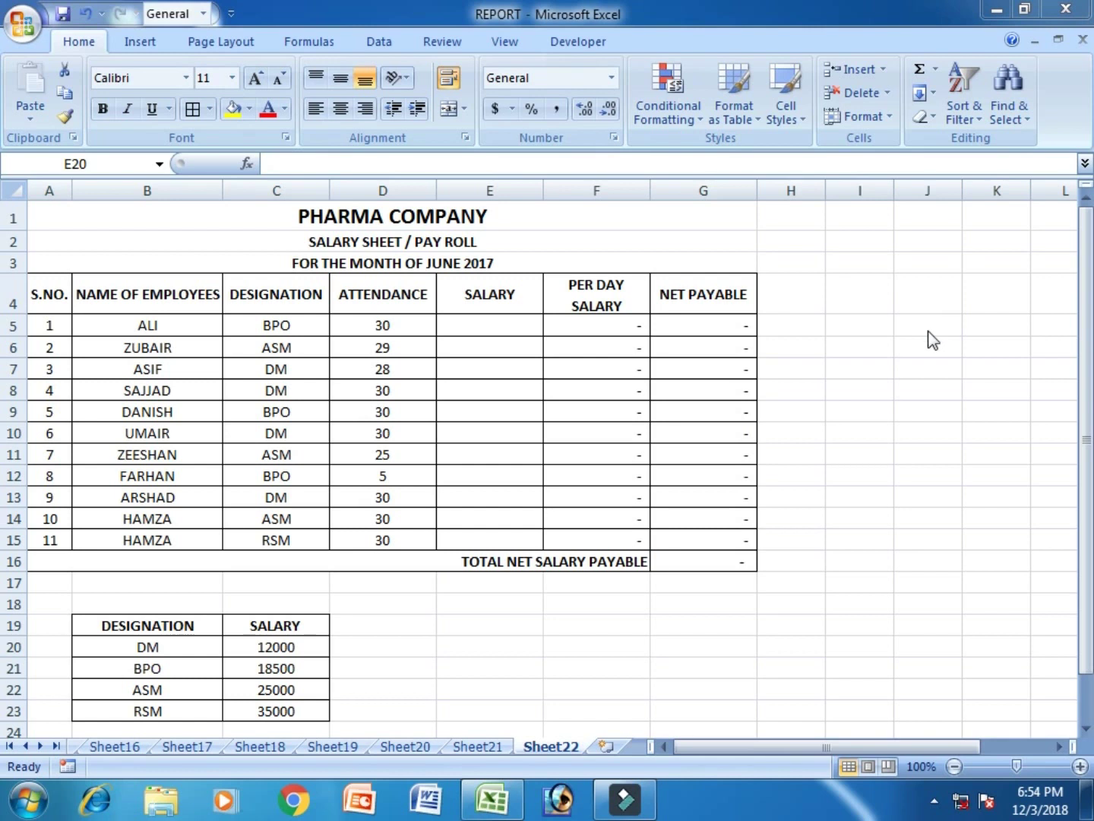
Examine the payroll table's serial numbers, employees, designations and attendance, along with the designation salary table below it.
{"action": "left_click", "coordinate": [884, 339]}
{"action": "left_click_drag", "start_coordinate": [66, 301], "coordinate": [699, 559]}
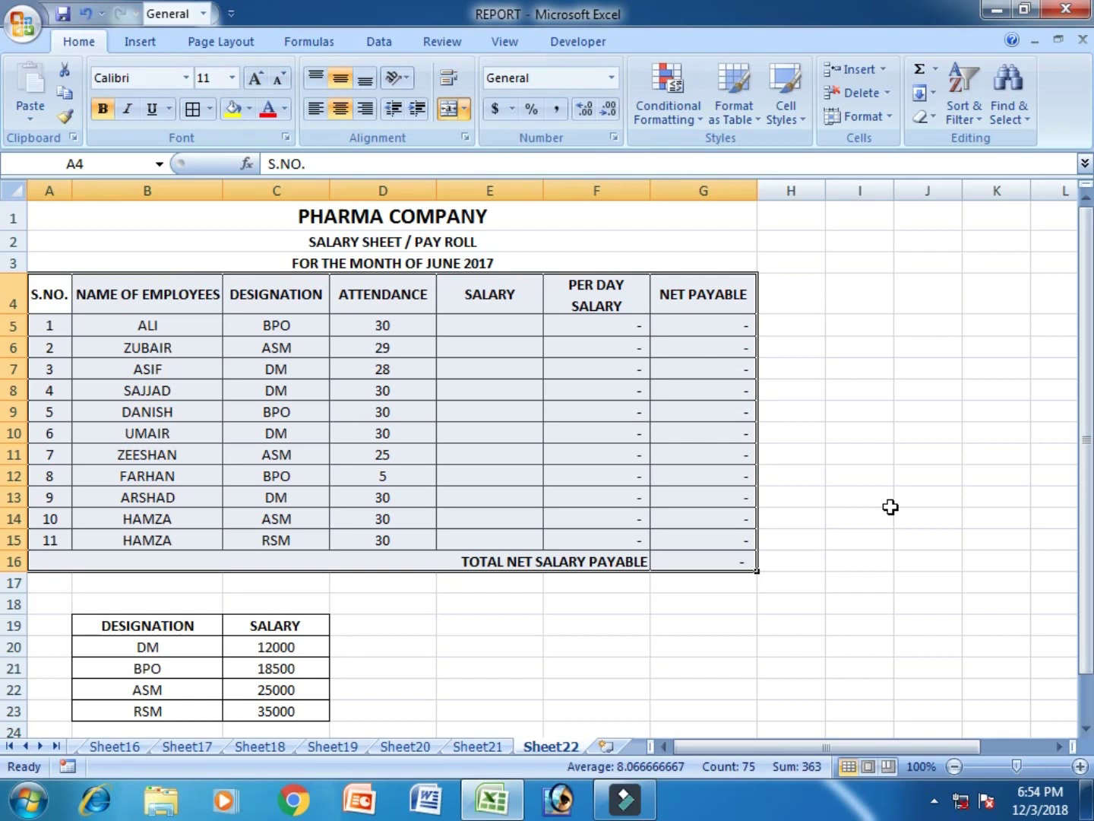
{"action": "left_click", "coordinate": [882, 456]}
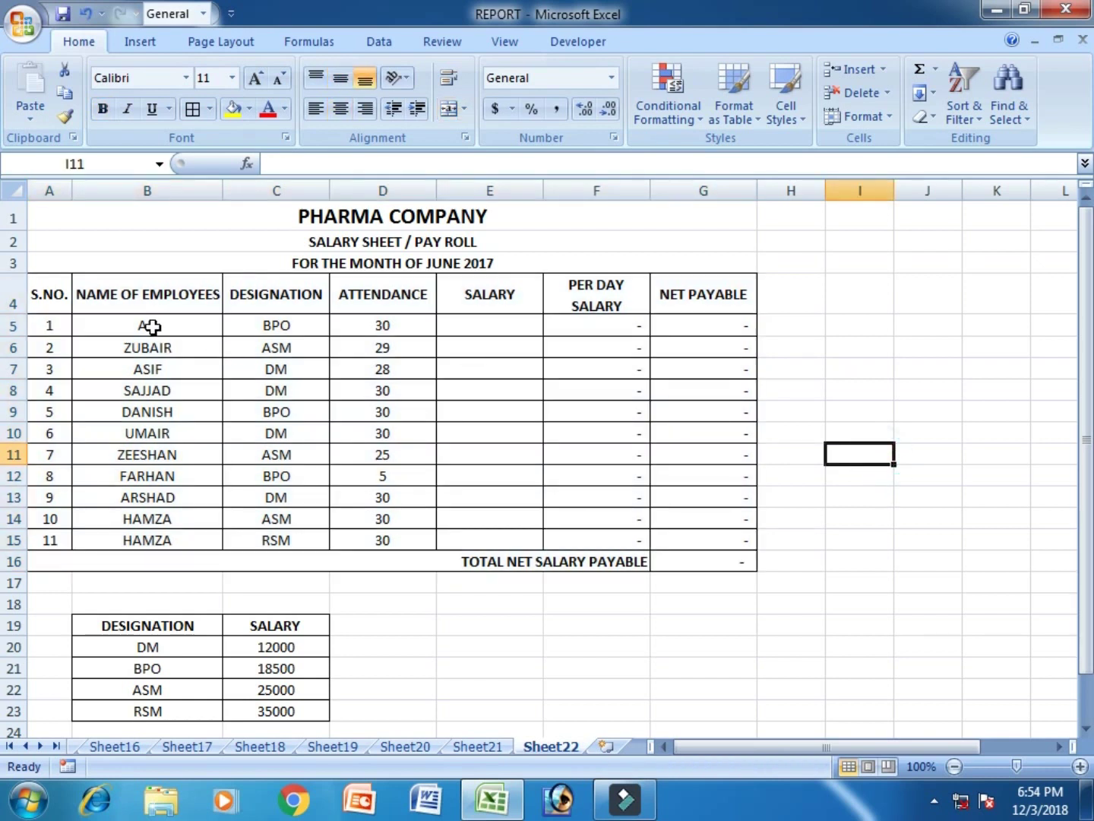
{"action": "scroll", "coordinate": [144, 368], "scroll_direction": "down", "scroll_amount": 1}
{"action": "scroll", "coordinate": [113, 335], "scroll_direction": "up", "scroll_amount": 1}
{"action": "left_click", "coordinate": [54, 536]}
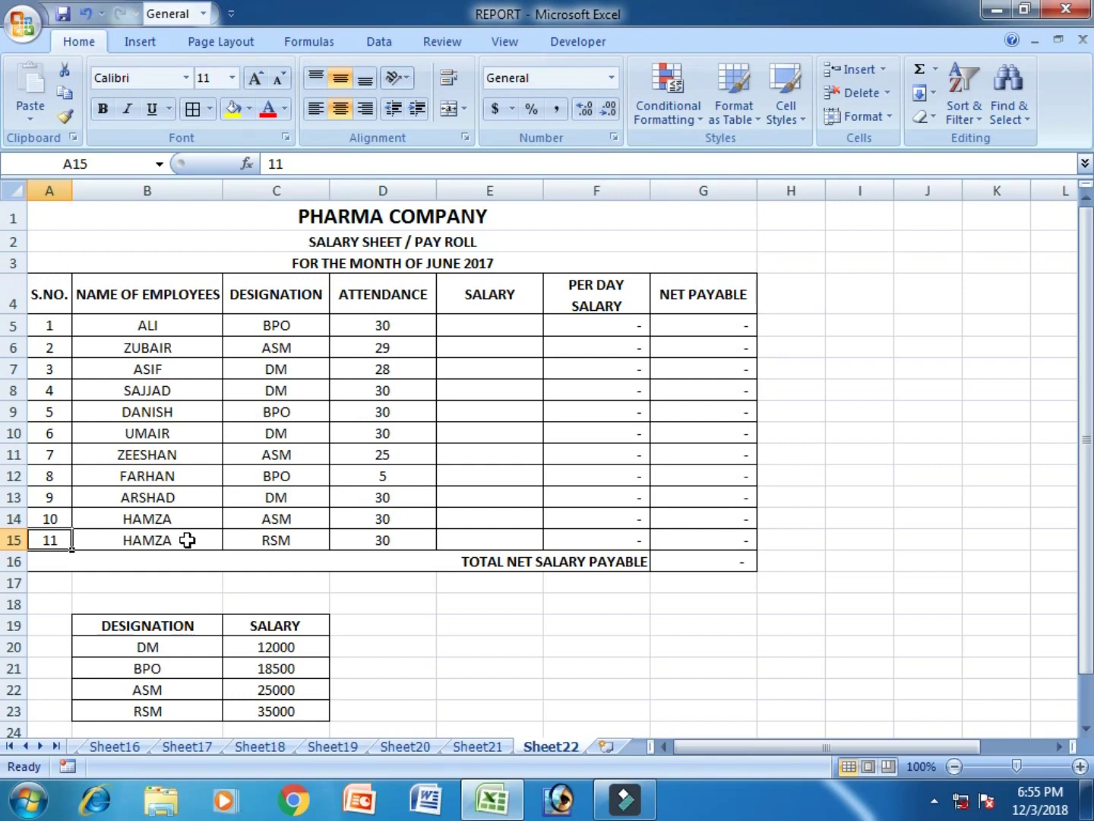
{"action": "left_click", "coordinate": [473, 325]}
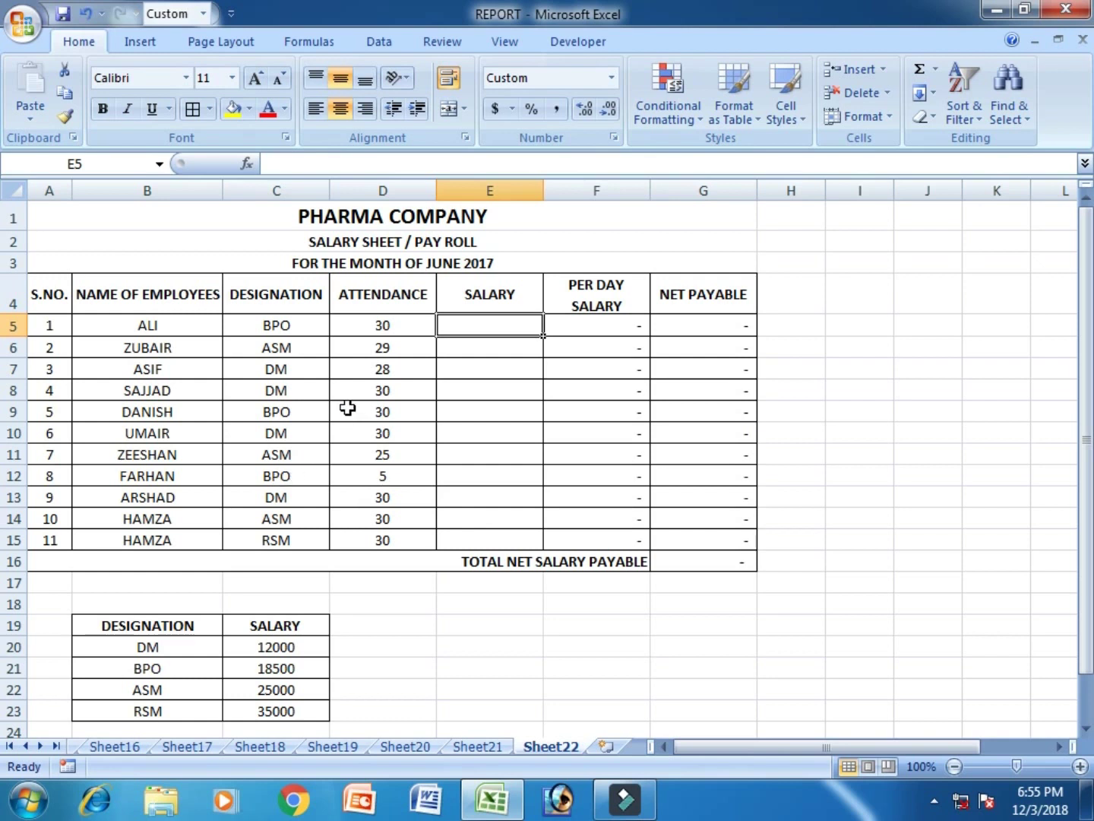
{"action": "left_click", "coordinate": [320, 367]}
{"action": "scroll", "coordinate": [338, 491], "scroll_direction": "down", "scroll_amount": 1}
{"action": "scroll", "coordinate": [337, 492], "scroll_direction": "up", "scroll_amount": 1}
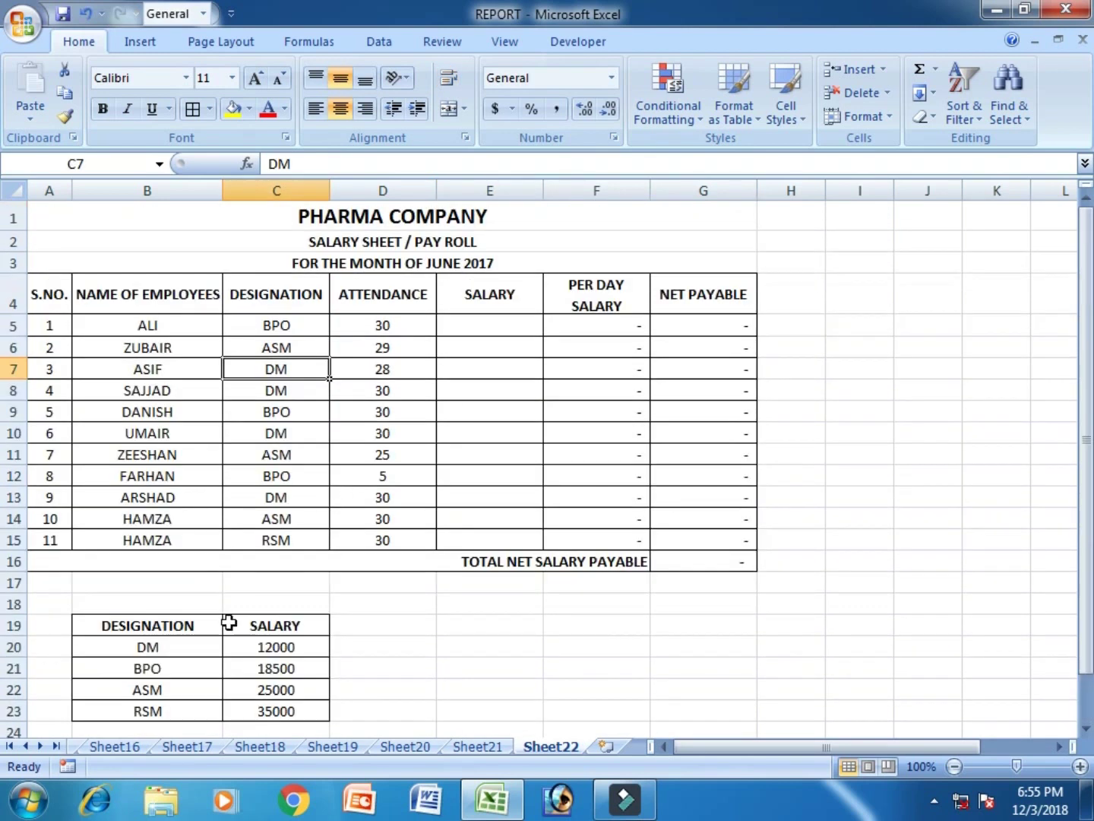
{"action": "scroll", "coordinate": [229, 621], "scroll_direction": "down", "scroll_amount": 1}
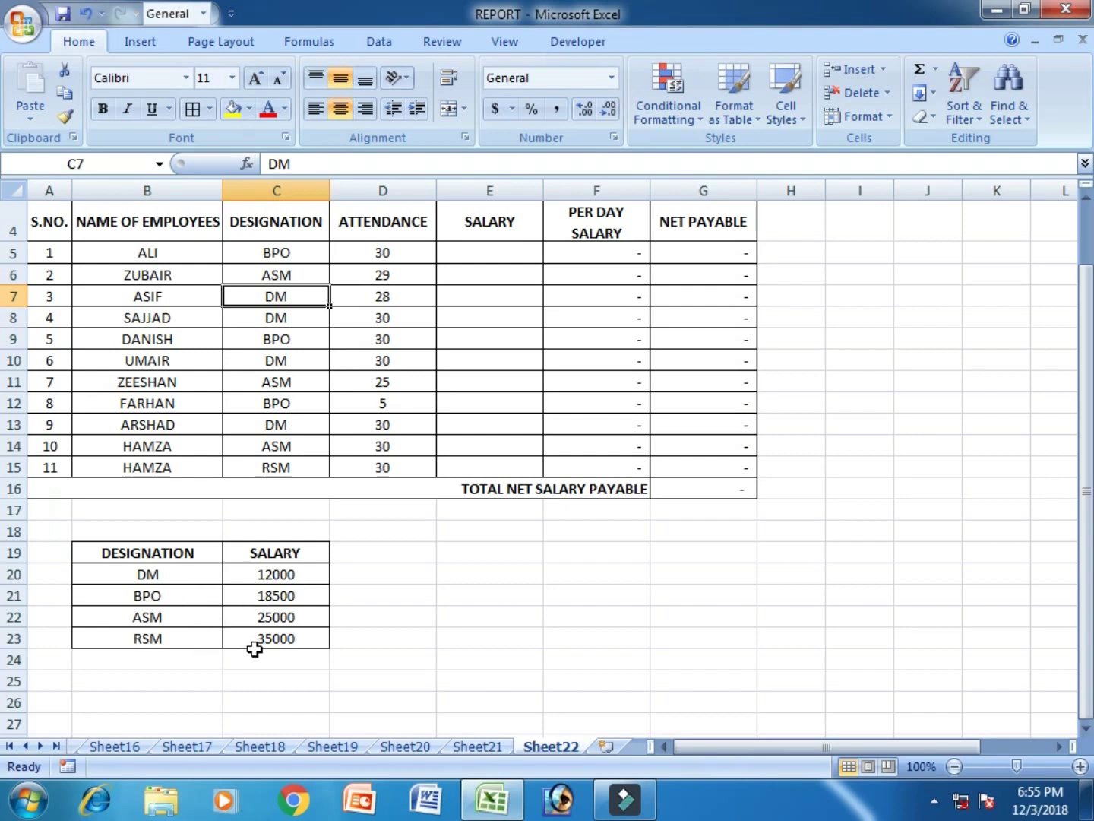
{"action": "scroll", "coordinate": [339, 591], "scroll_direction": "up", "scroll_amount": 1}
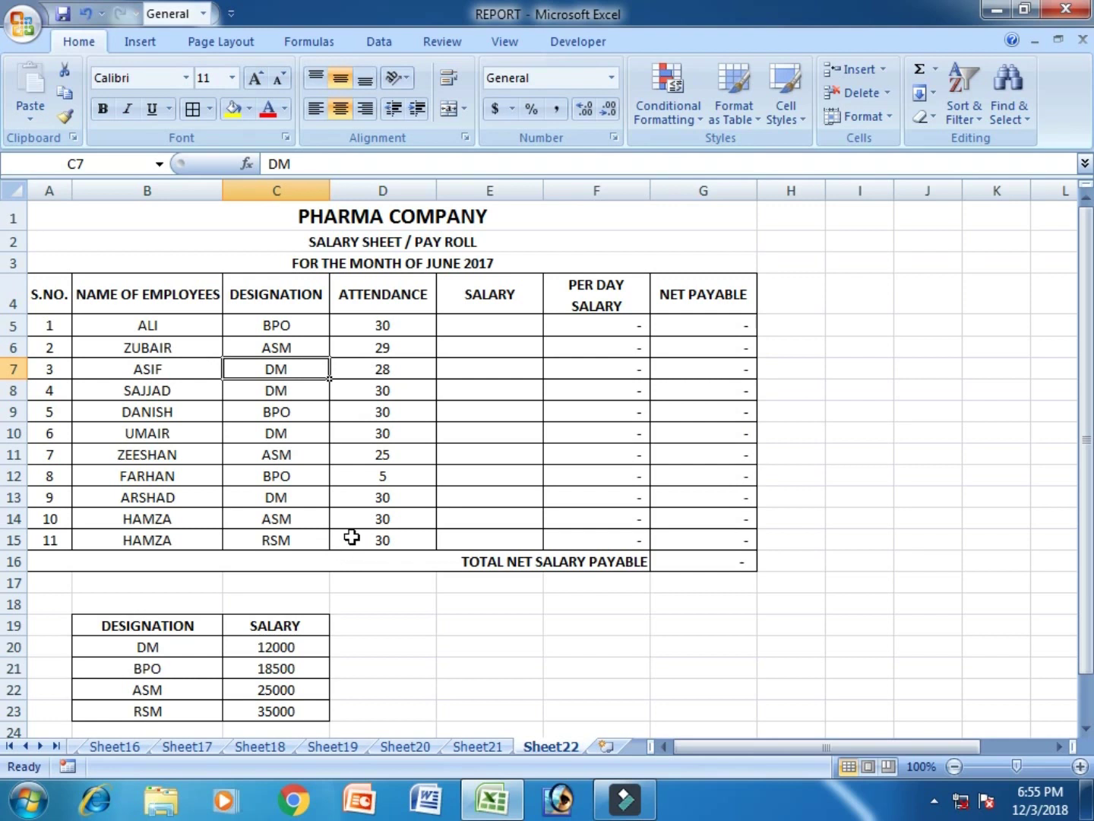
{"action": "left_click", "coordinate": [414, 332]}
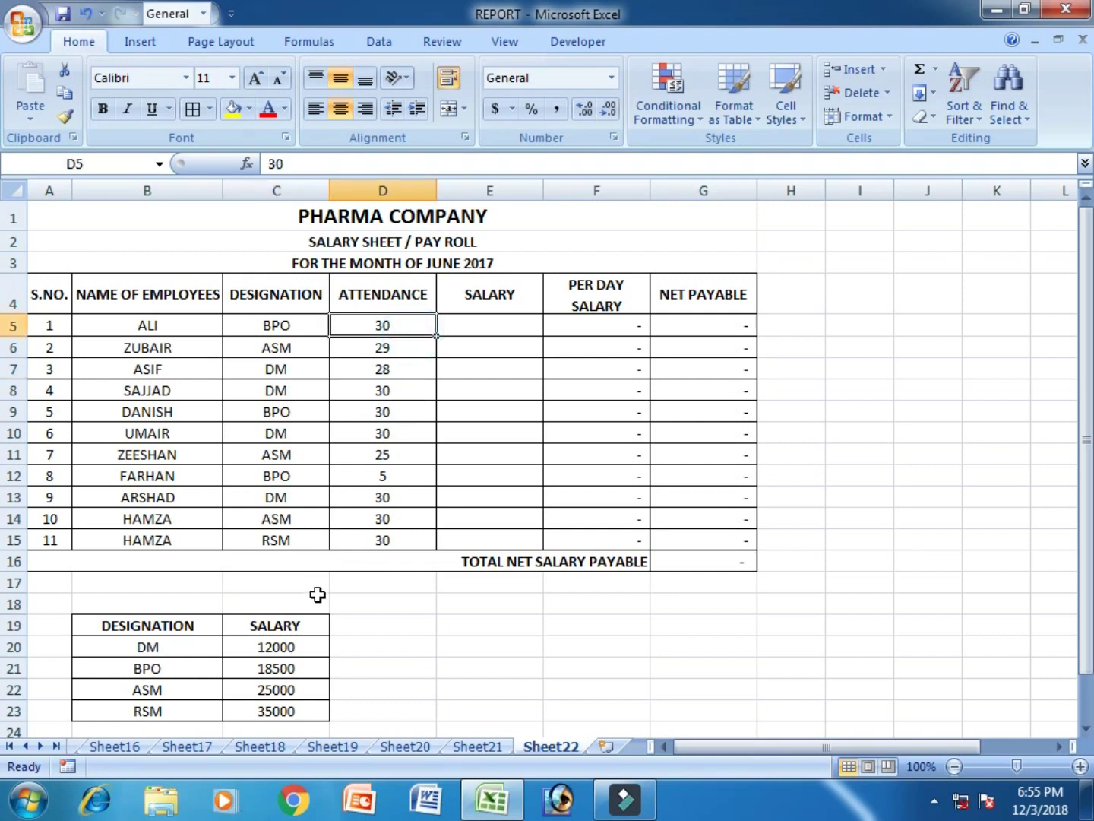
Add filters to the payroll table's header row, A4:G4.
{"action": "left_click_drag", "start_coordinate": [31, 299], "coordinate": [670, 295]}
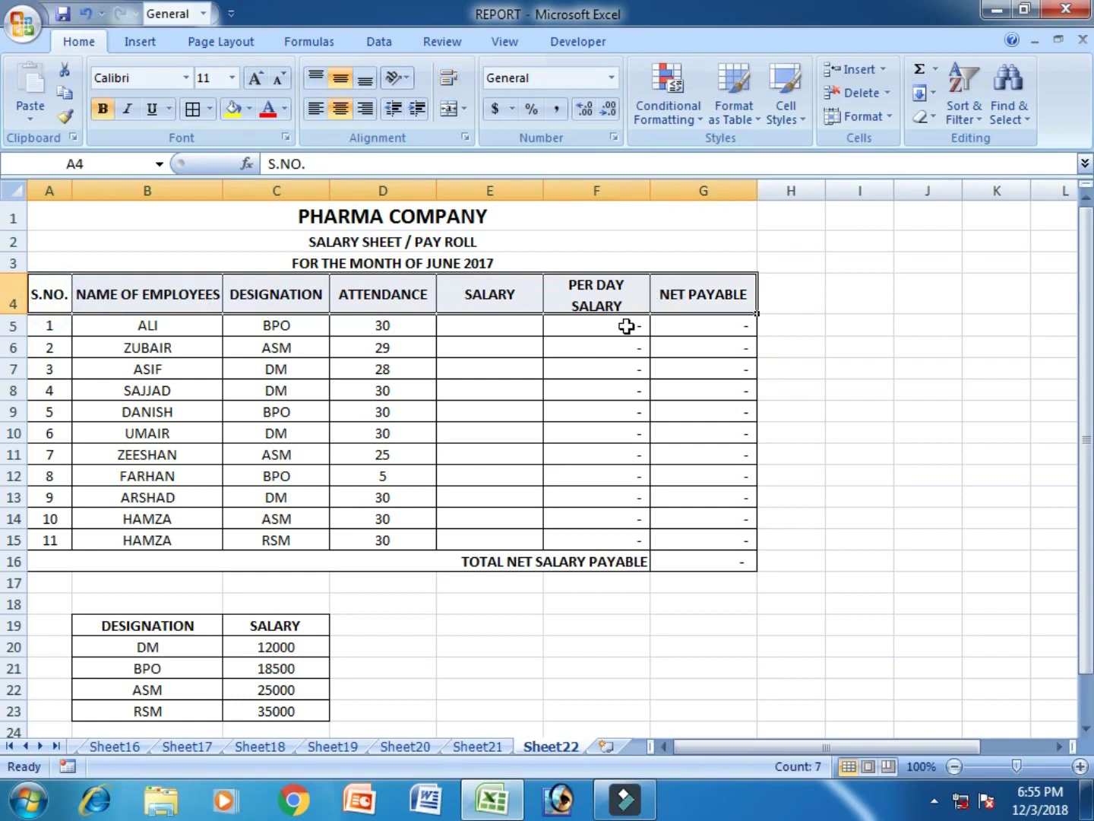
{"action": "left_click", "coordinate": [978, 112]}
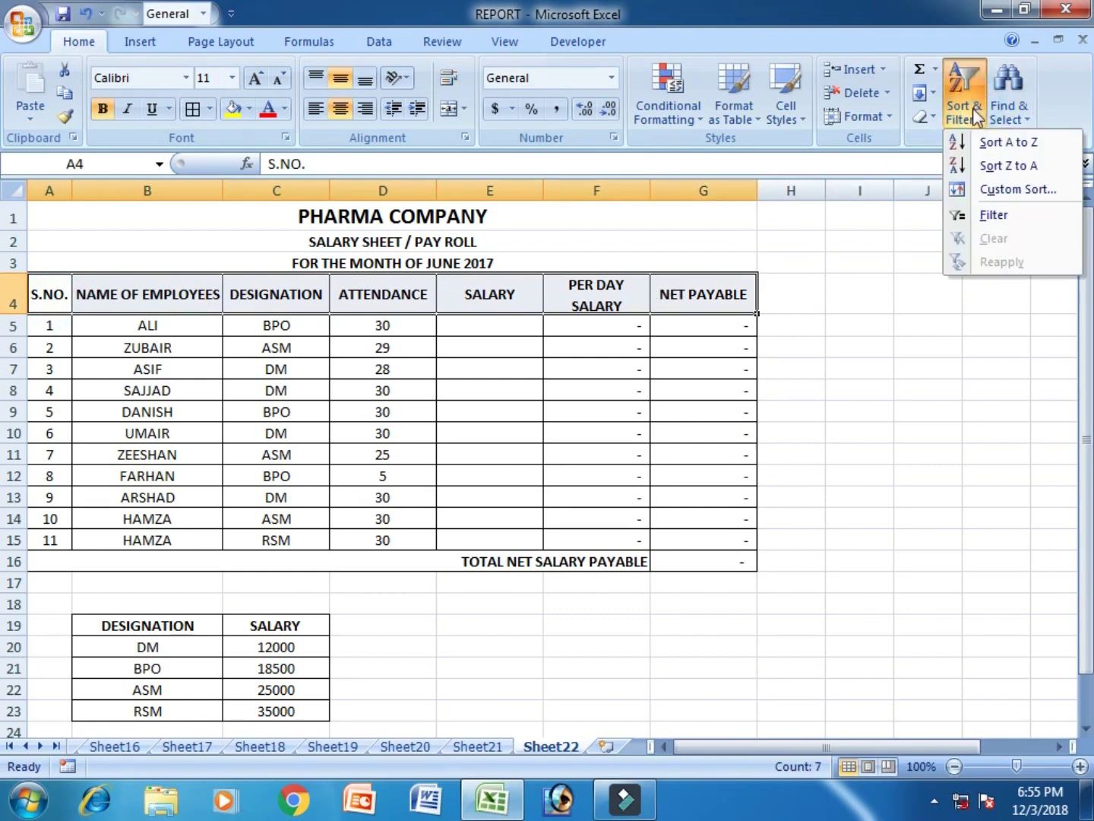
{"action": "left_click", "coordinate": [1002, 222]}
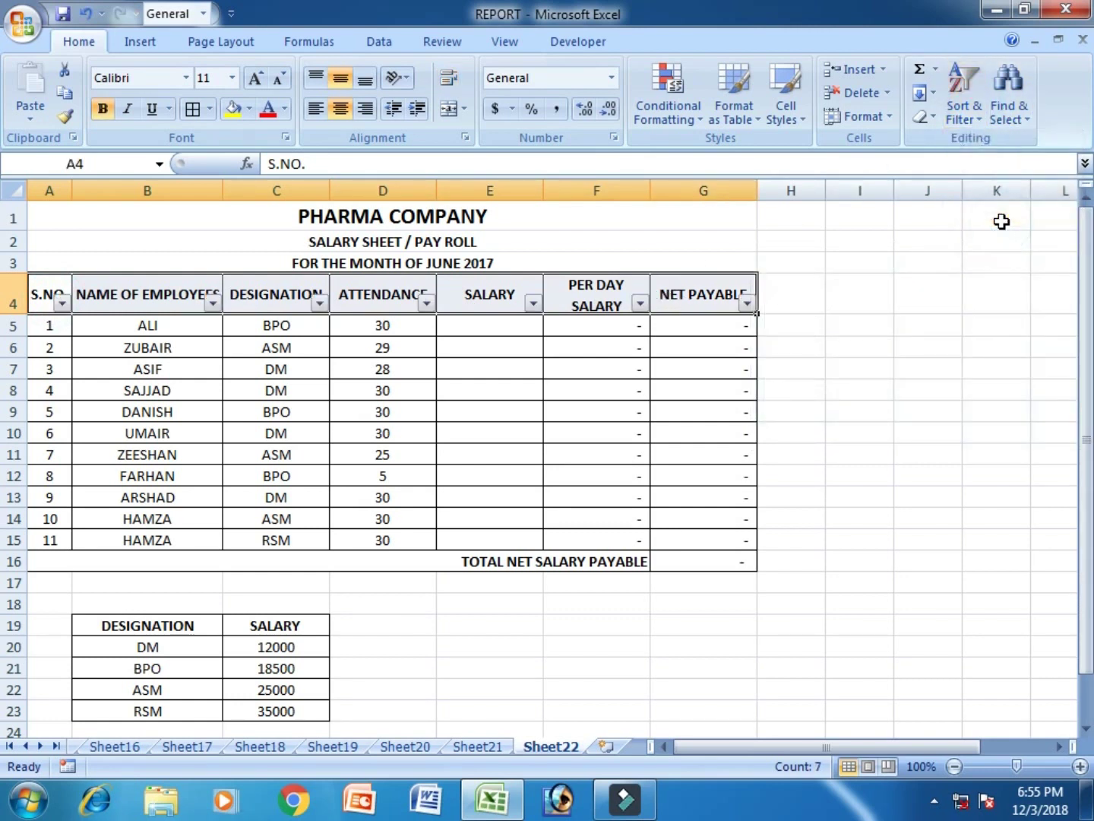
{"action": "left_click", "coordinate": [514, 398]}
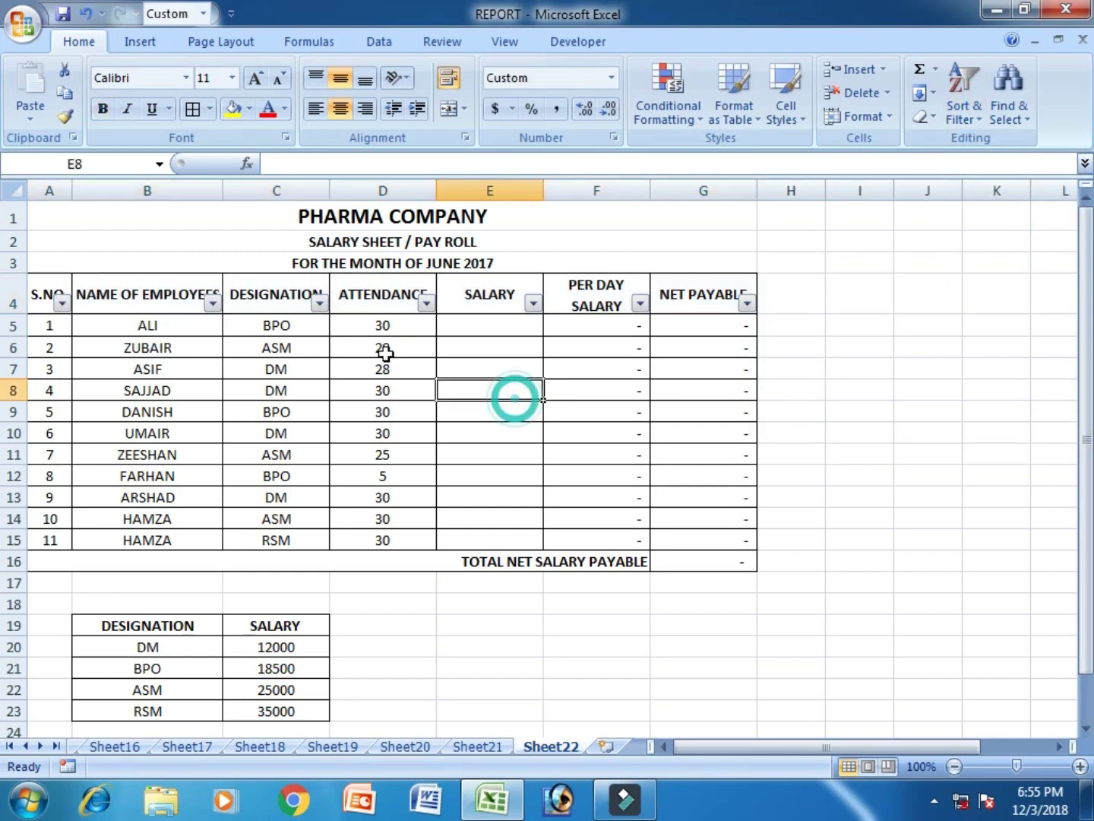
Filter the DESIGNATION column to show only the DM rows.
{"action": "left_click", "coordinate": [318, 303]}
{"action": "left_click", "coordinate": [150, 474]}
{"action": "left_click", "coordinate": [150, 524]}
{"action": "left_click", "coordinate": [191, 667]}
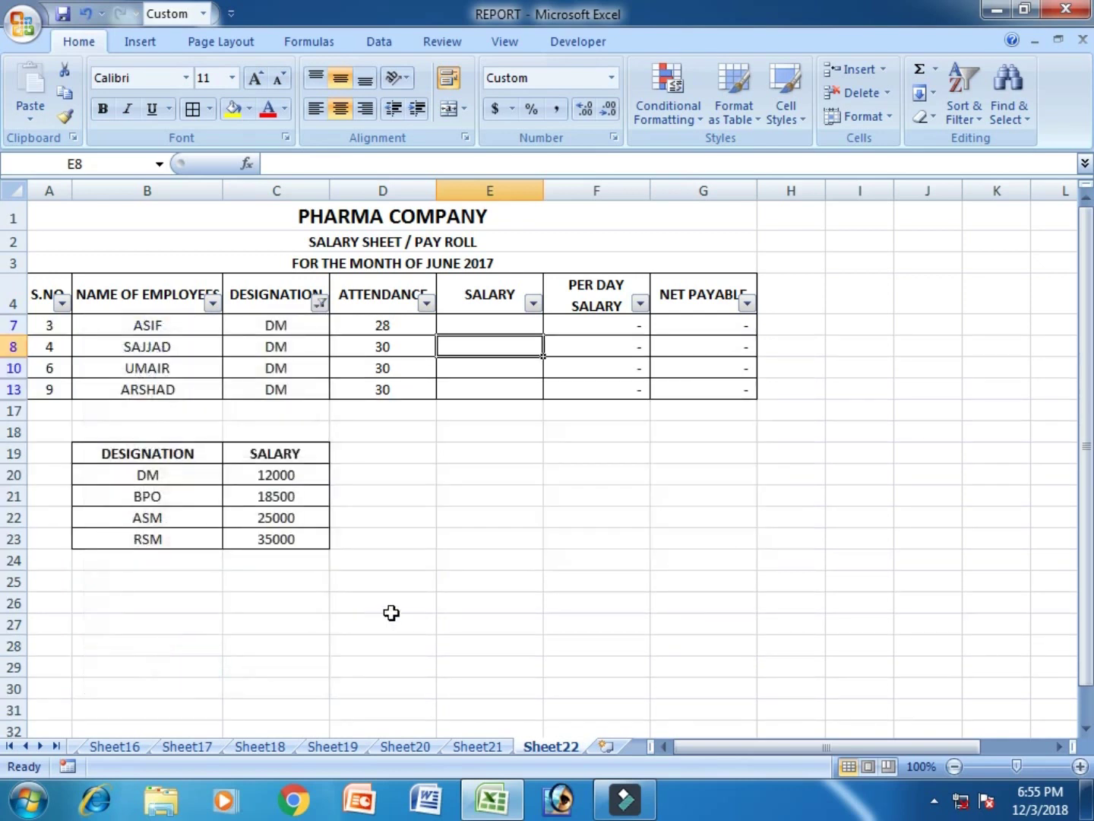
Try to copy the DM salary from C20 into the SALARY cells of the filtered DM rows.
{"action": "right_click", "coordinate": [304, 480]}
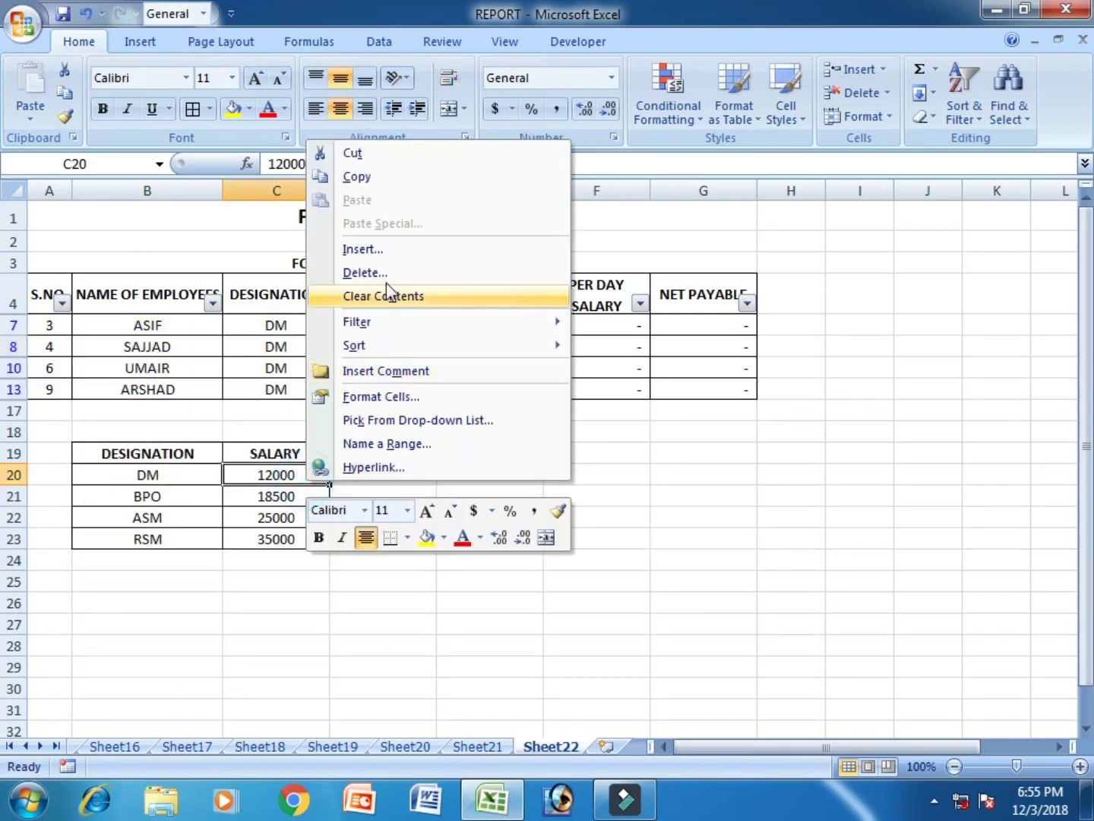
{"action": "left_click", "coordinate": [387, 182]}
{"action": "left_click_drag", "start_coordinate": [479, 315], "coordinate": [482, 384]}
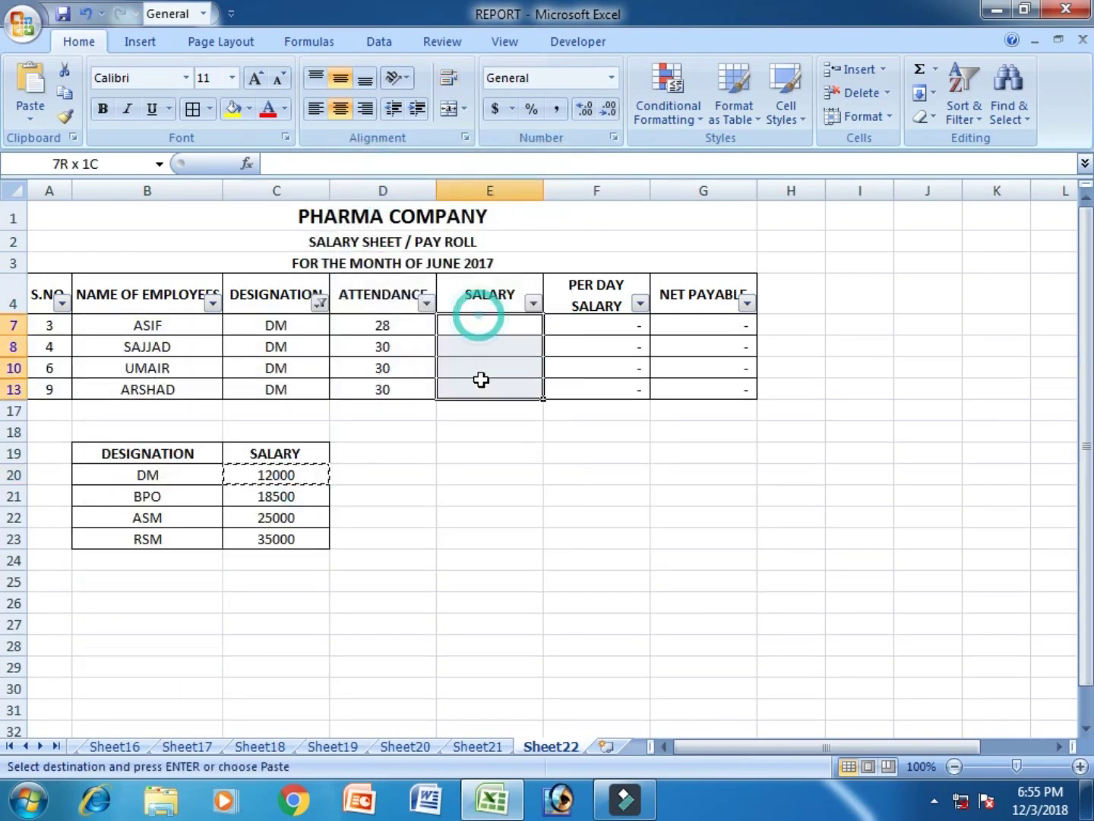
{"action": "right_click", "coordinate": [482, 384]}
{"action": "left_click", "coordinate": [551, 447]}
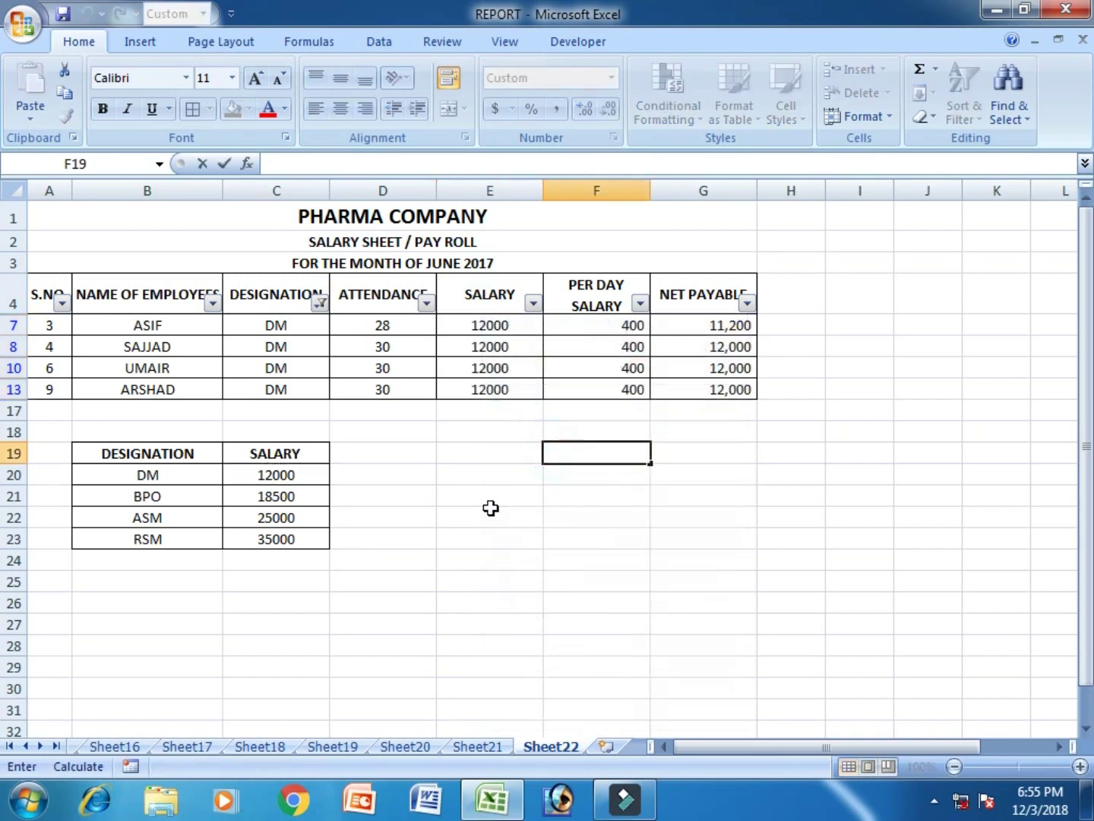
Reset the DESIGNATION filter so that all designations are included.
{"action": "left_click", "coordinate": [320, 304]}
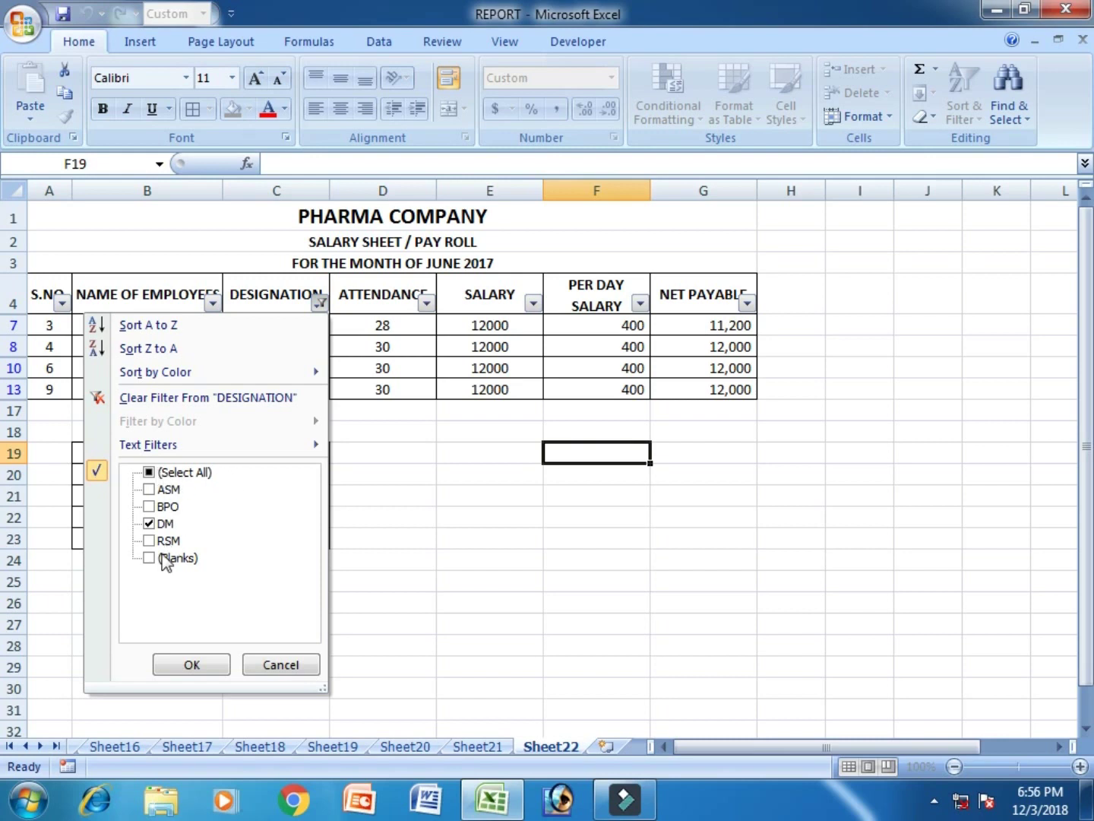
{"action": "left_click", "coordinate": [263, 664]}
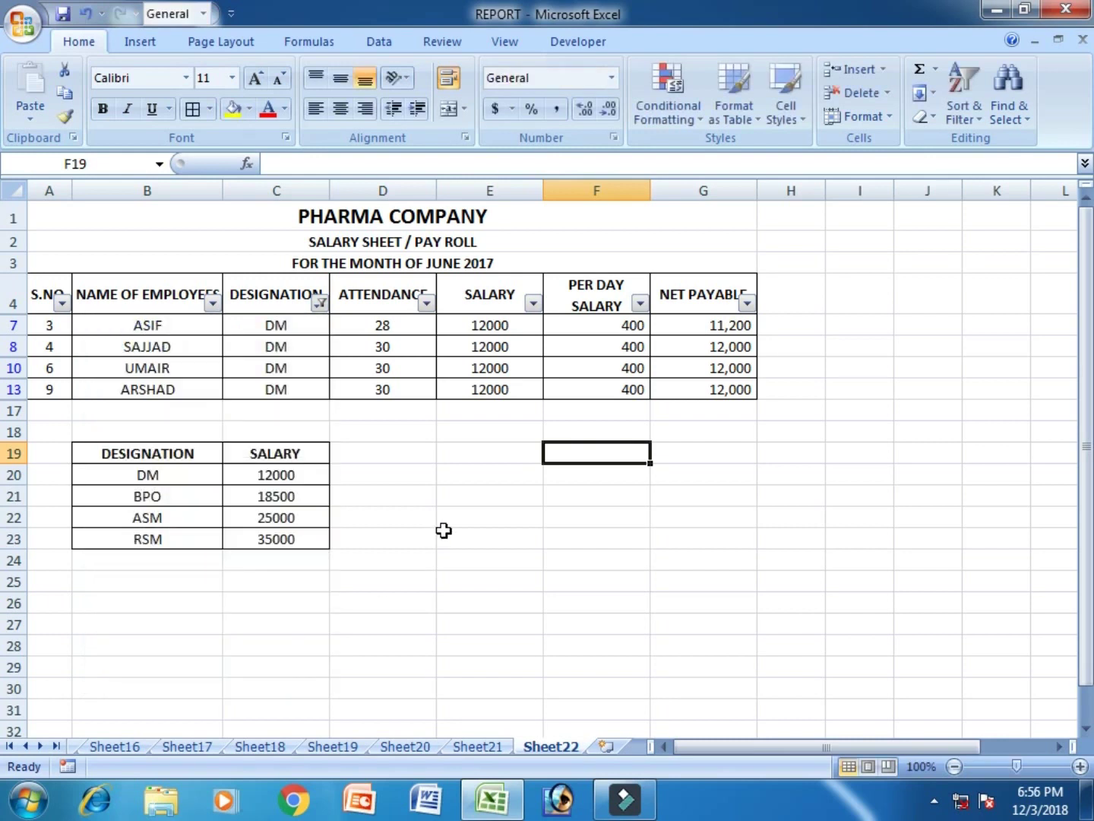
{"action": "left_click", "coordinate": [319, 303]}
{"action": "left_click", "coordinate": [184, 474]}
{"action": "left_click", "coordinate": [191, 664]}
{"action": "left_click", "coordinate": [434, 611]}
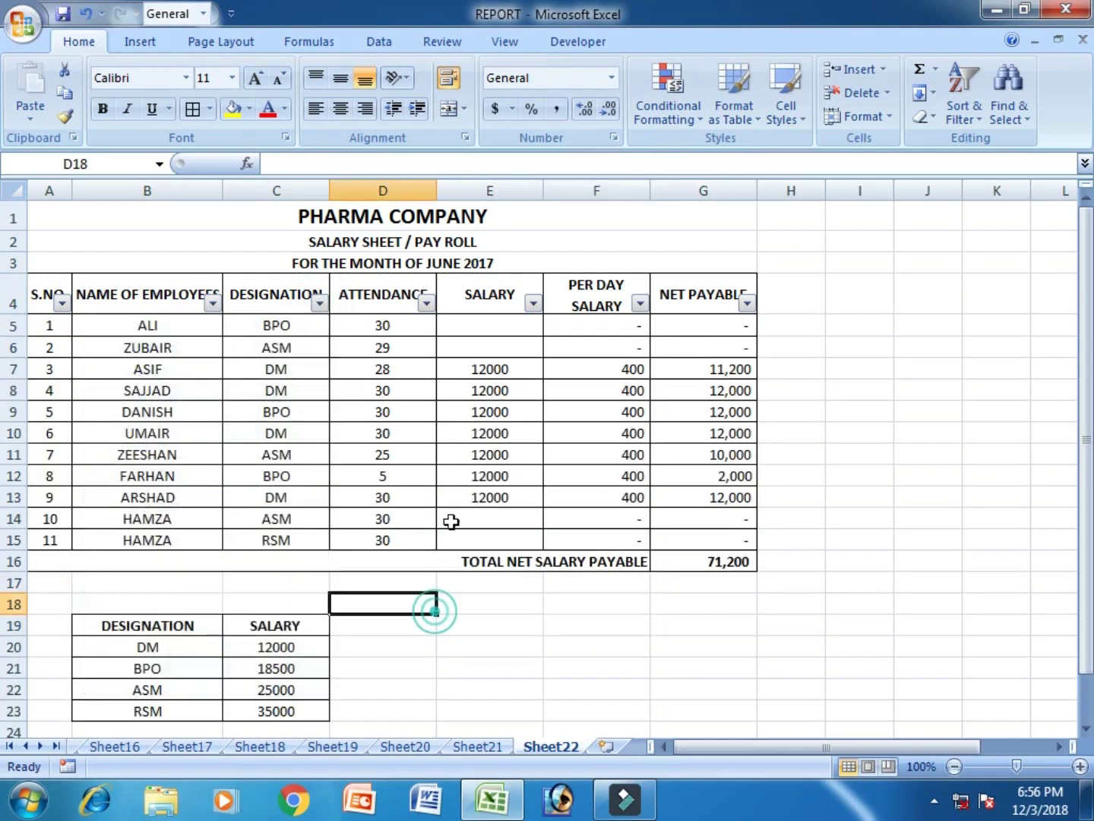
Clear the pasted salaries by deleting the contents of E6:E14.
{"action": "left_click_drag", "start_coordinate": [490, 349], "coordinate": [503, 516]}
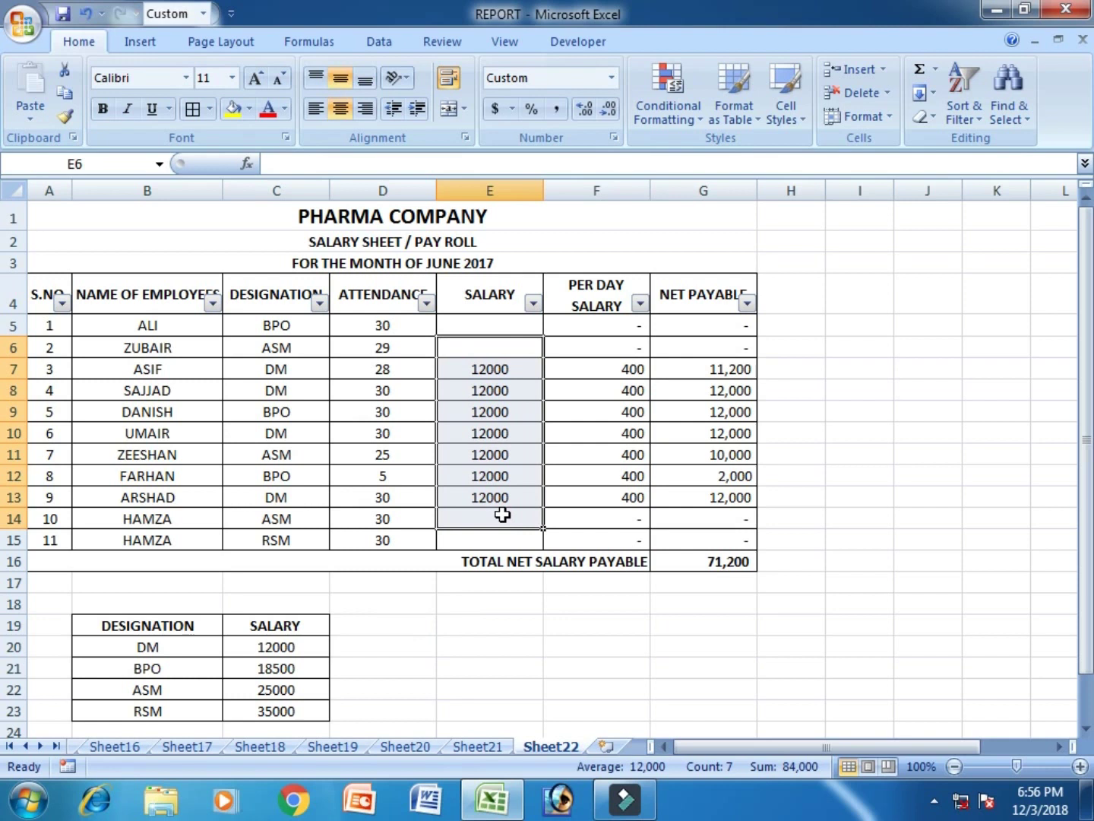
{"action": "key", "text": "Delete"}
{"action": "left_click", "coordinate": [490, 319]}
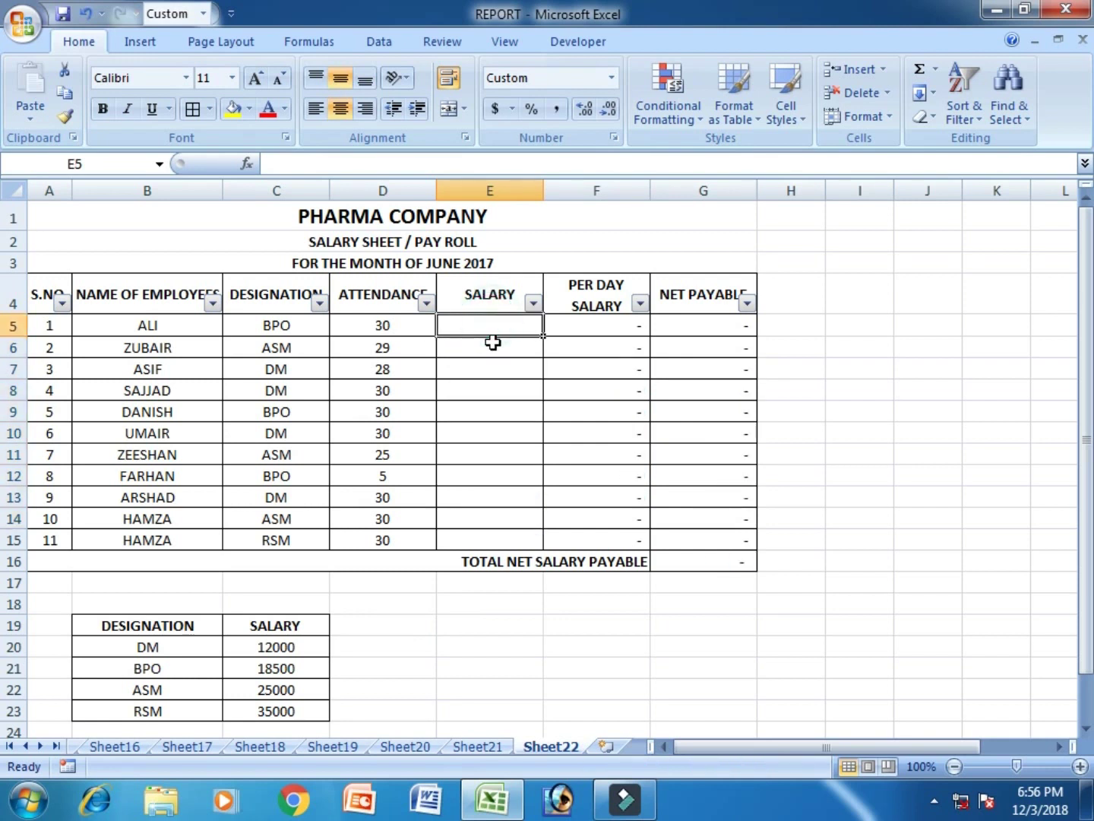
Turn off the filters on header row A4:G4 and fill it with light purple.
{"action": "left_click_drag", "start_coordinate": [45, 292], "coordinate": [693, 304]}
{"action": "left_click", "coordinate": [964, 106]}
{"action": "left_click", "coordinate": [968, 214]}
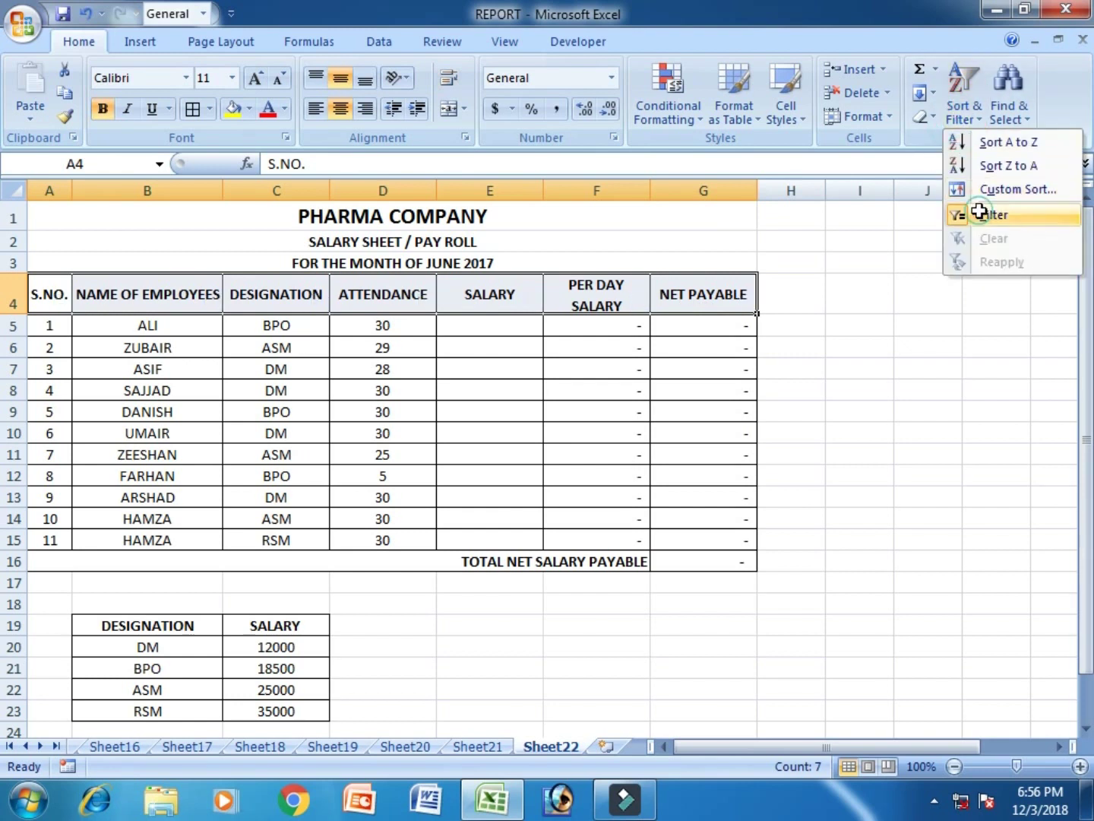
{"action": "left_click", "coordinate": [250, 111]}
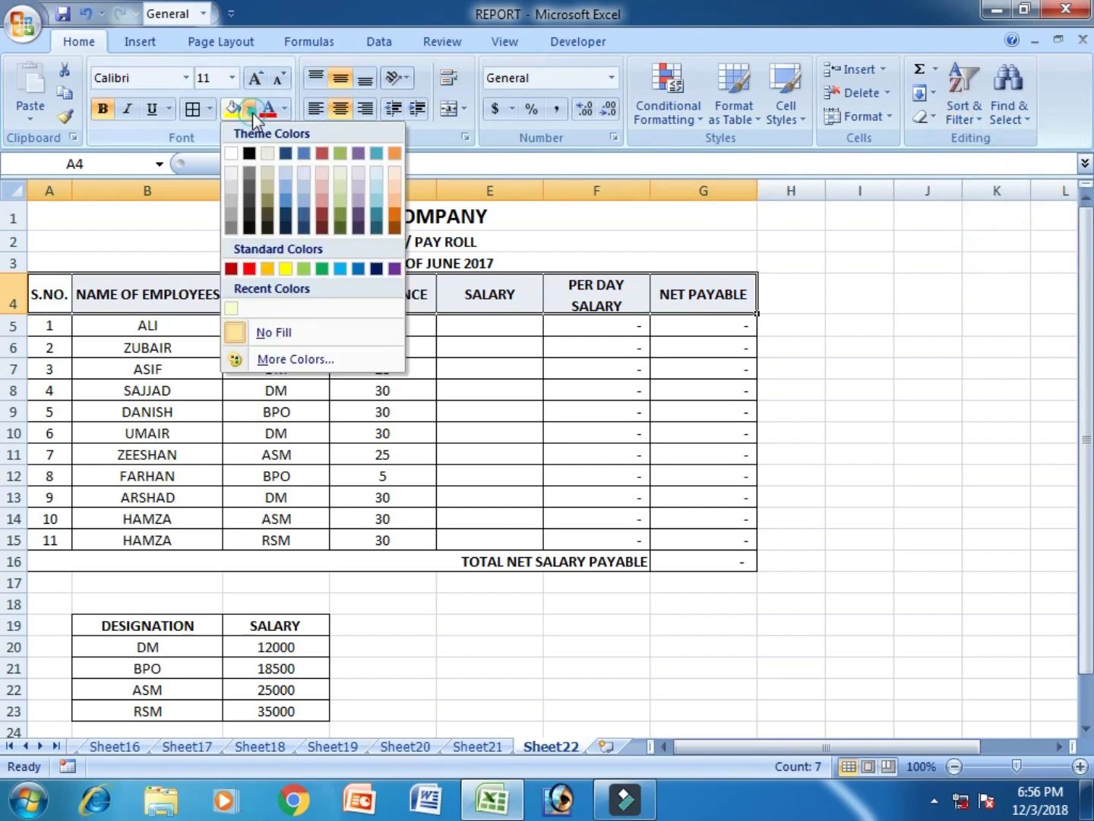
{"action": "left_click", "coordinate": [354, 182]}
{"action": "left_click", "coordinate": [509, 346]}
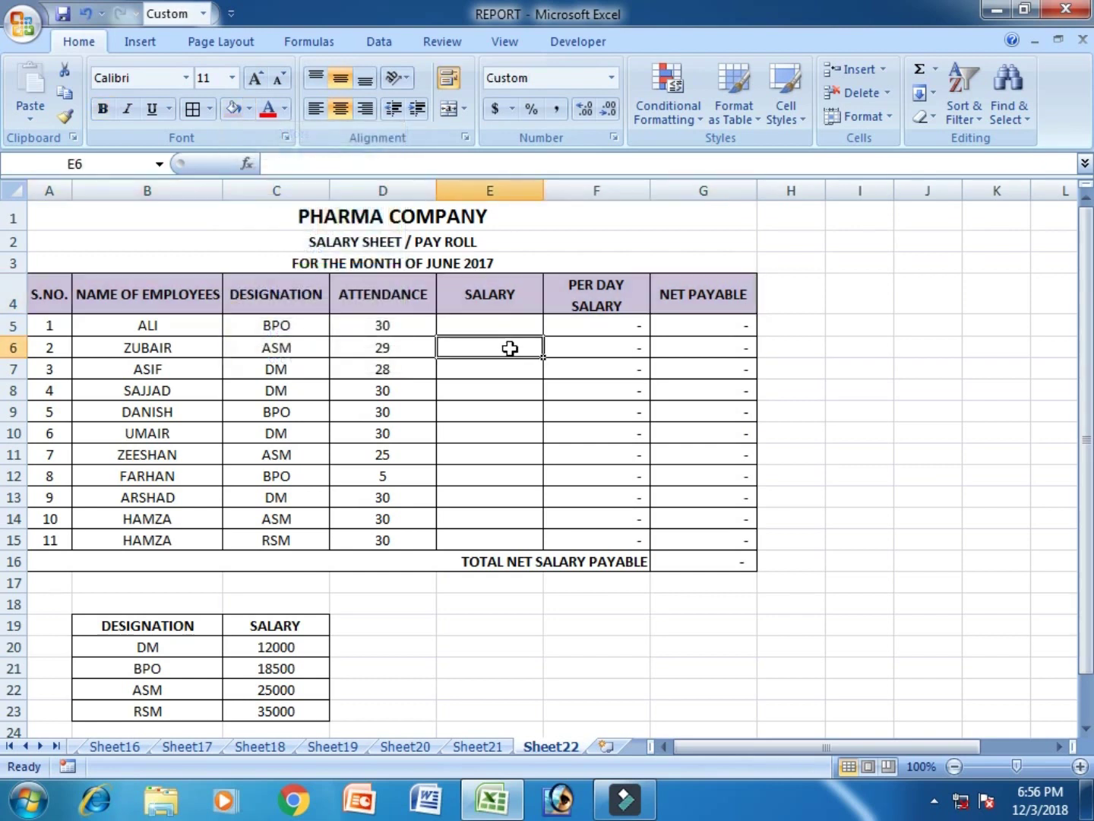
Begin a VLOOKUP formula in E5 with the designation in C5 as the lookup value.
{"action": "left_click", "coordinate": [505, 328]}
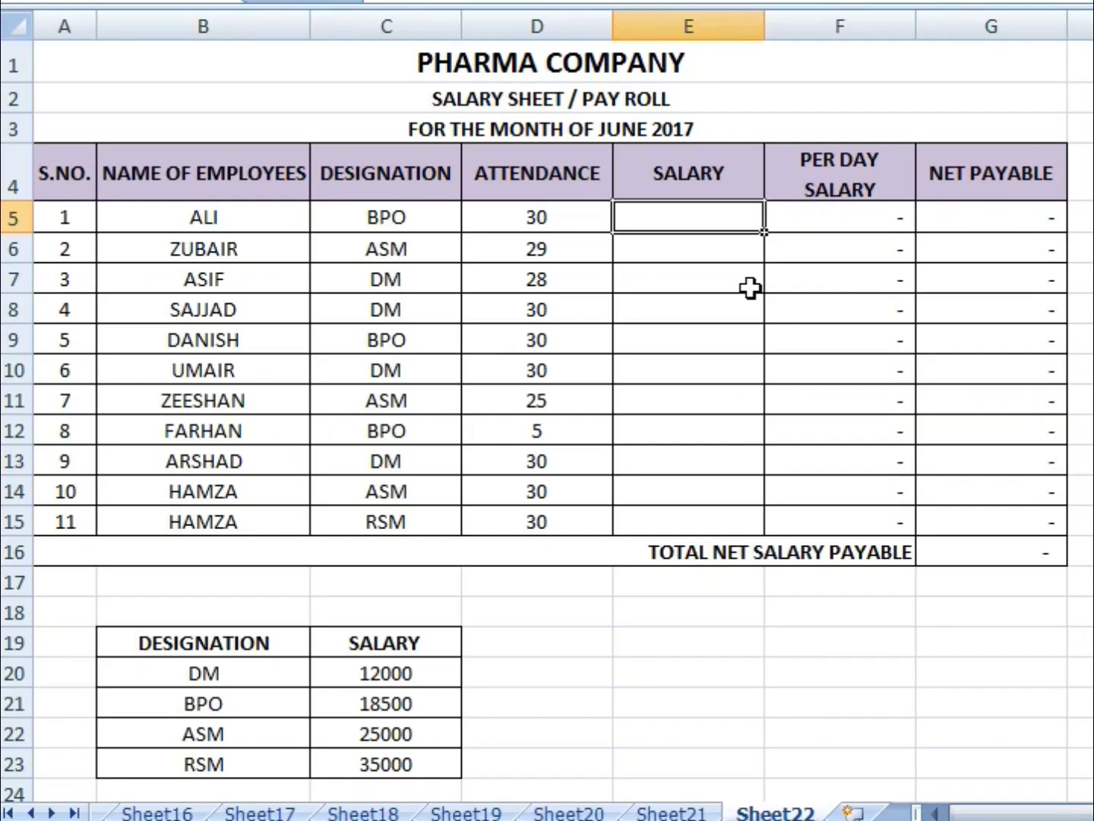
{"action": "type", "text": "="}
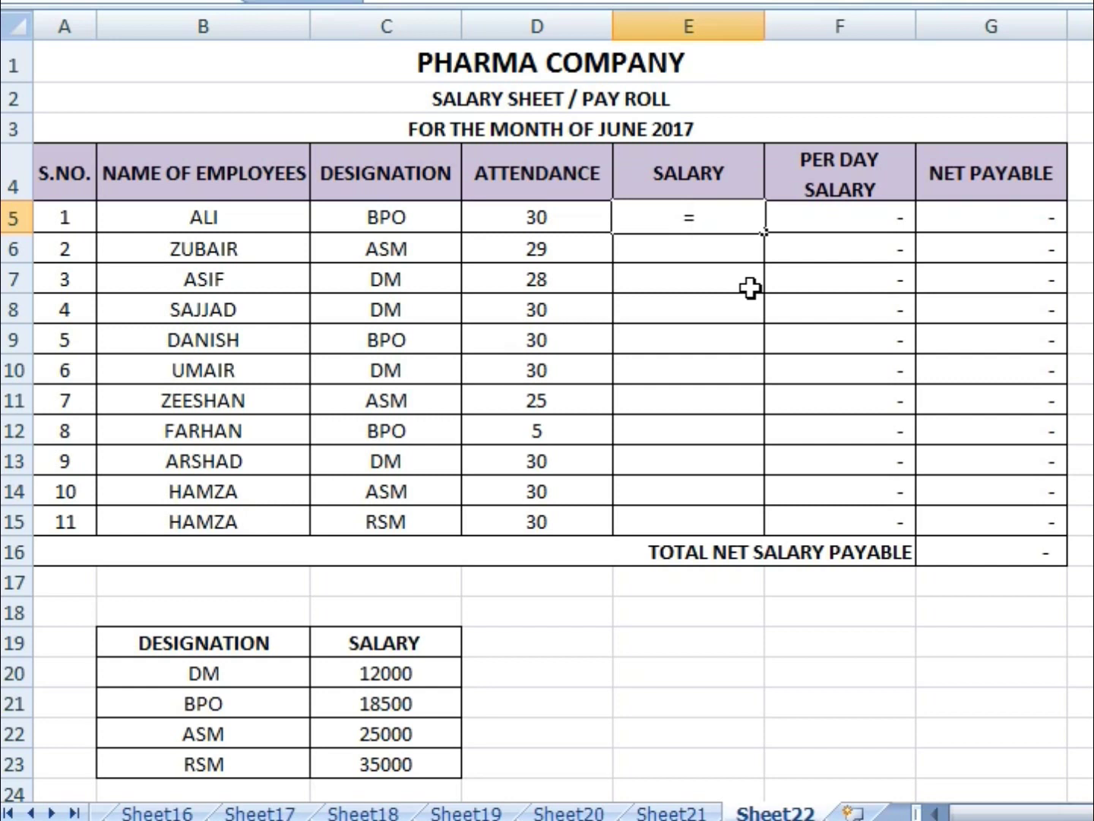
{"action": "type", "text": "VLO"}
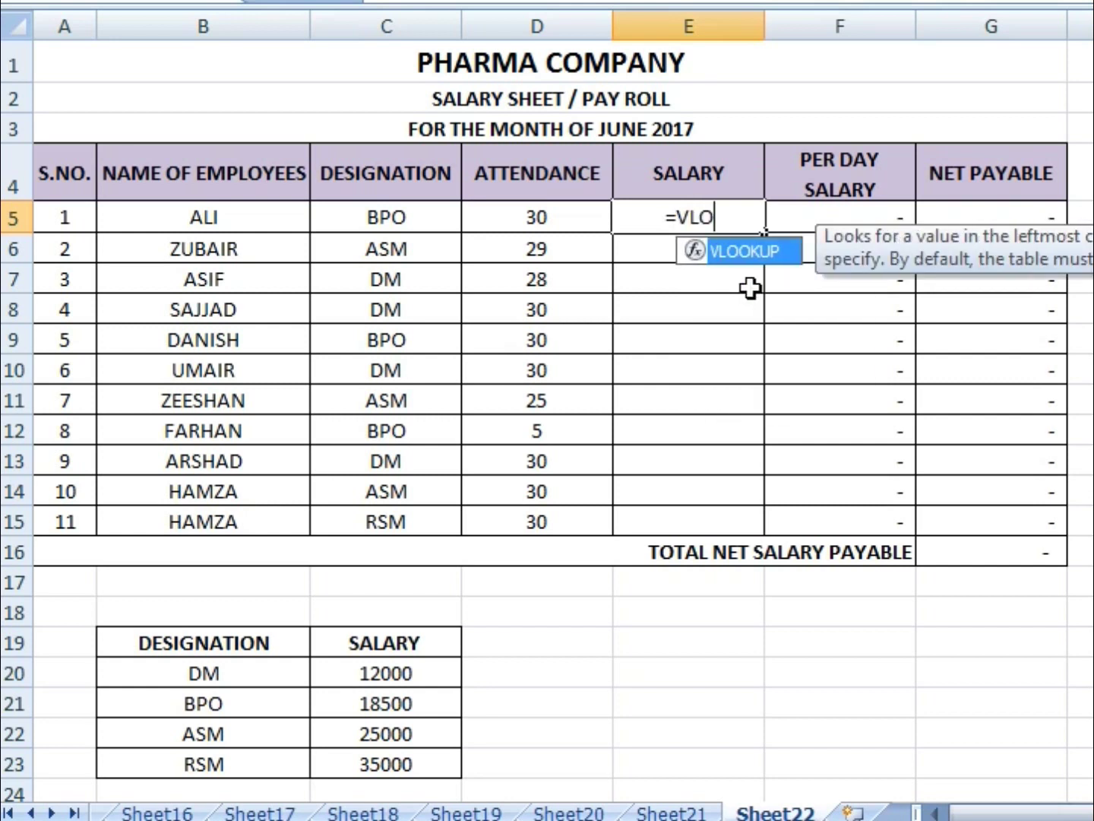
{"action": "key", "text": "Tab"}
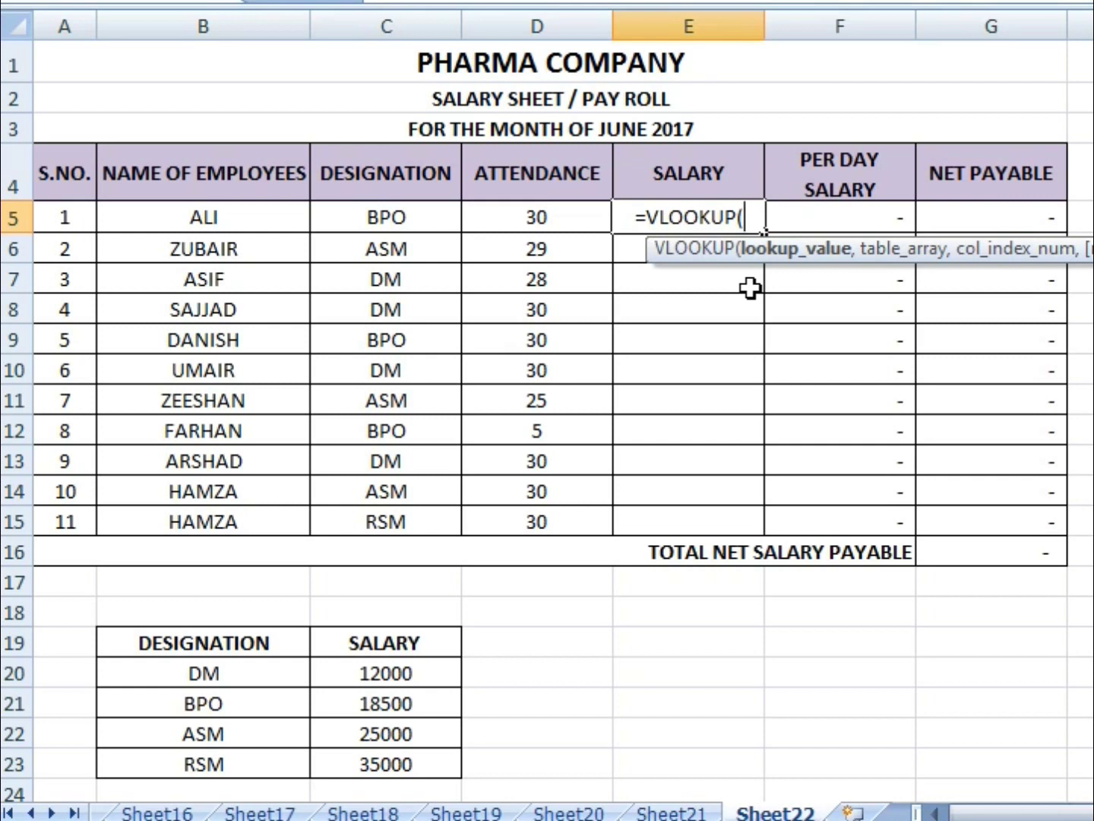
{"action": "key", "text": "Left"}
{"action": "key", "text": "Left"}
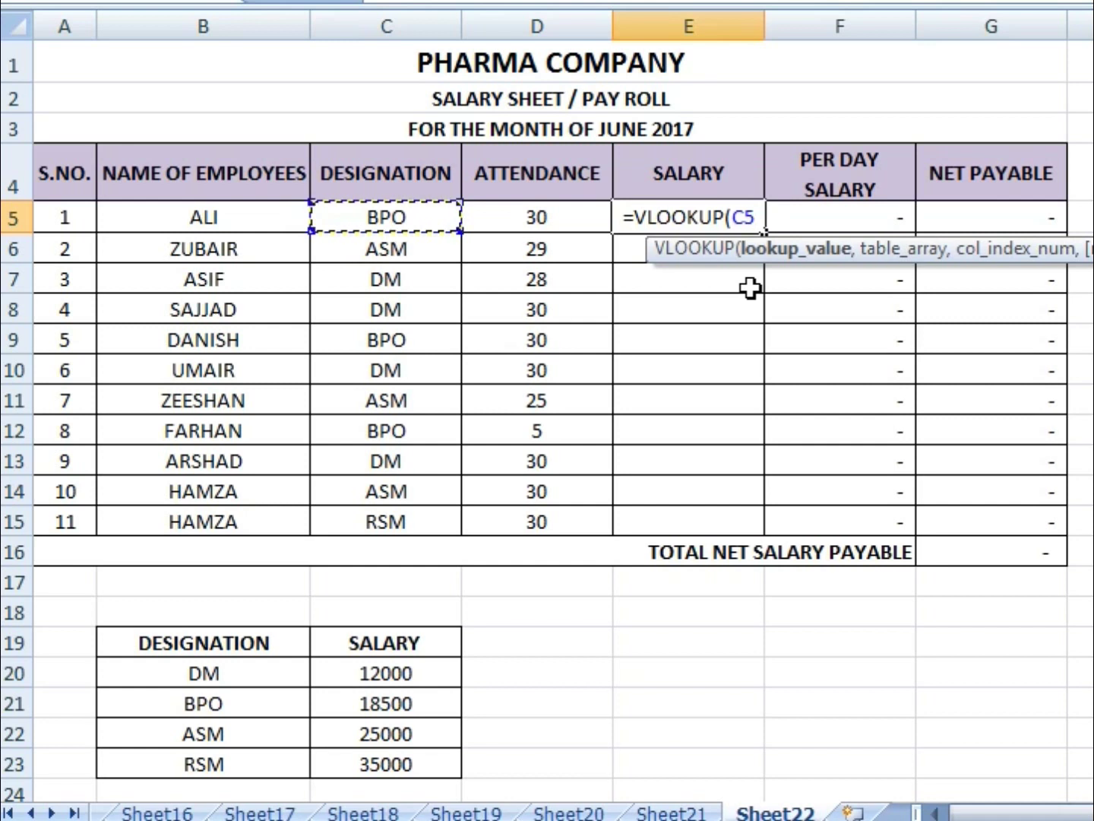
{"action": "type", "text": ","}
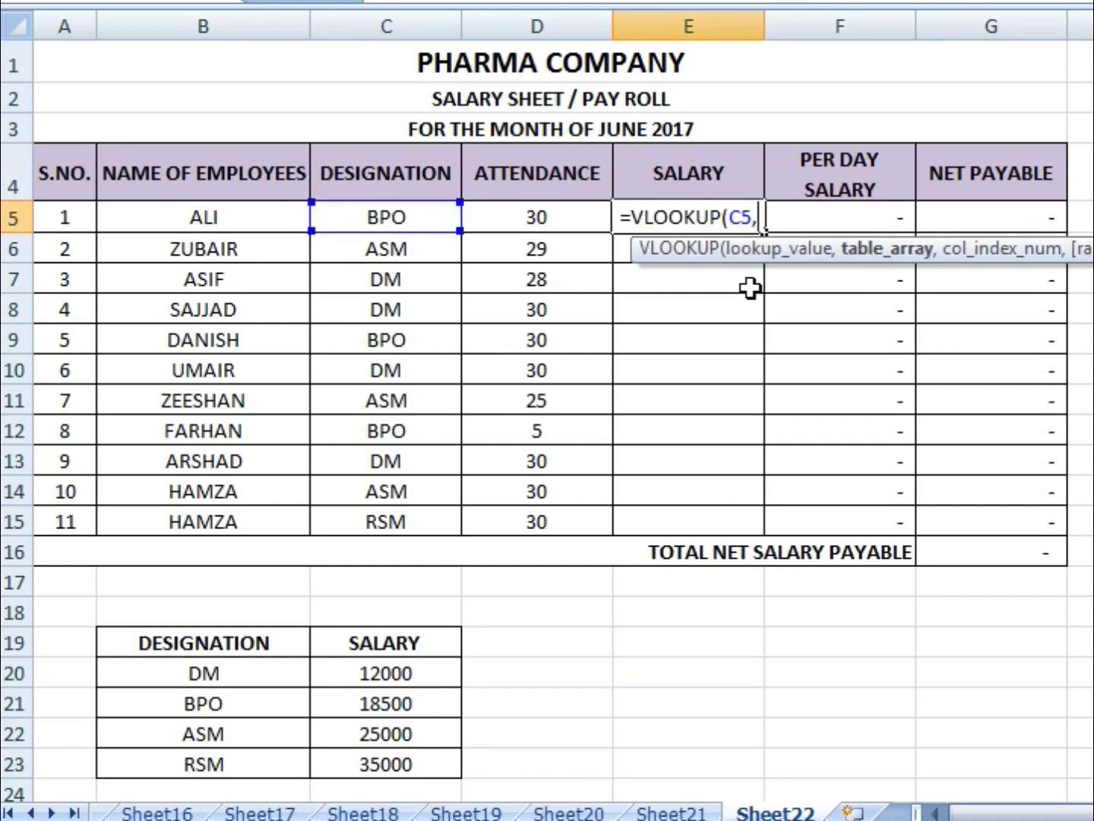
Set the table array of the VLOOKUP in E5 to the designation salary table including its headers, B19:C23.
{"action": "scroll", "coordinate": [718, 357], "scroll_direction": "down", "scroll_amount": 3}
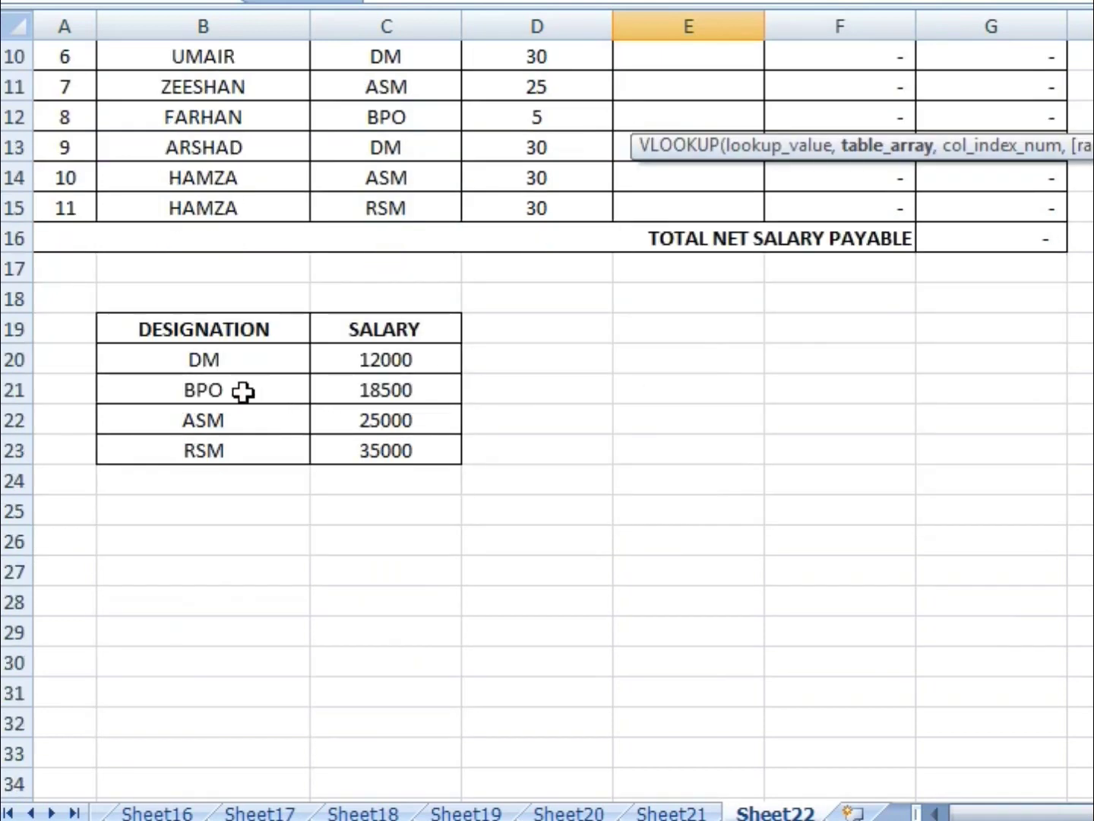
{"action": "left_click_drag", "start_coordinate": [215, 338], "coordinate": [396, 466]}
{"action": "left_click_drag", "start_coordinate": [242, 355], "coordinate": [366, 450]}
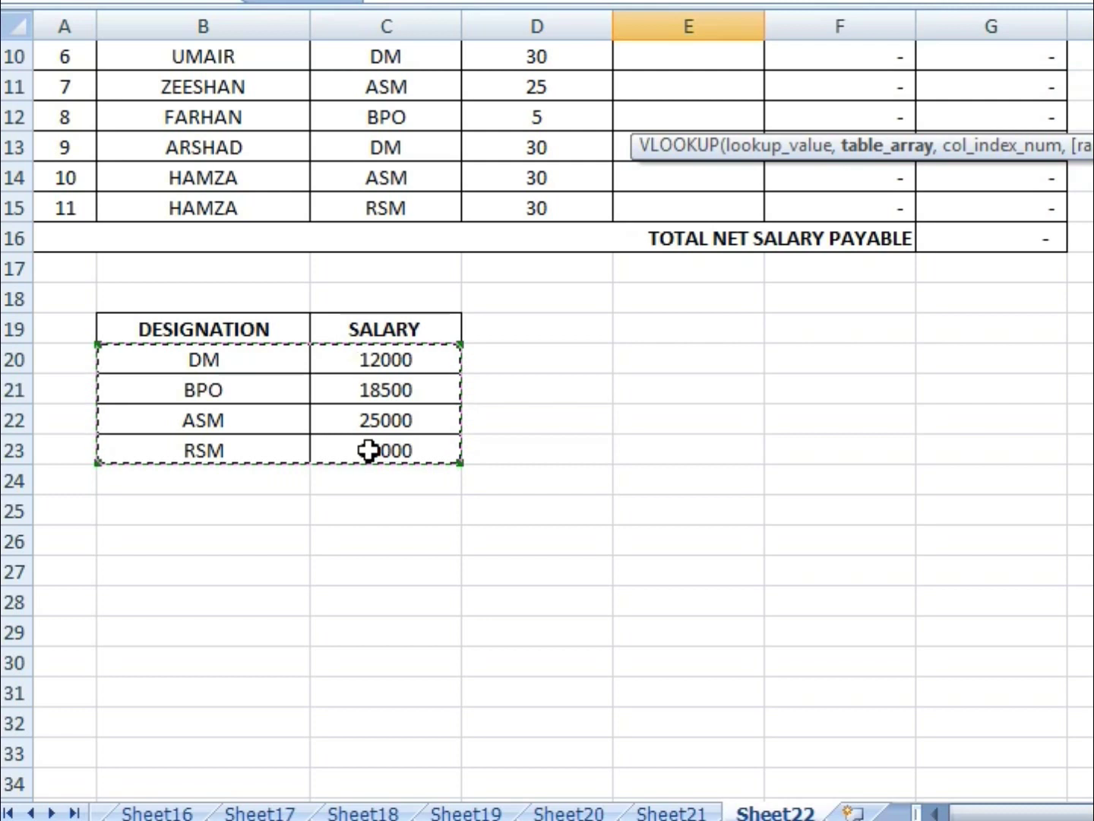
{"action": "scroll", "coordinate": [291, 446], "scroll_direction": "up", "scroll_amount": 1}
{"action": "left_click_drag", "start_coordinate": [290, 426], "coordinate": [384, 539]}
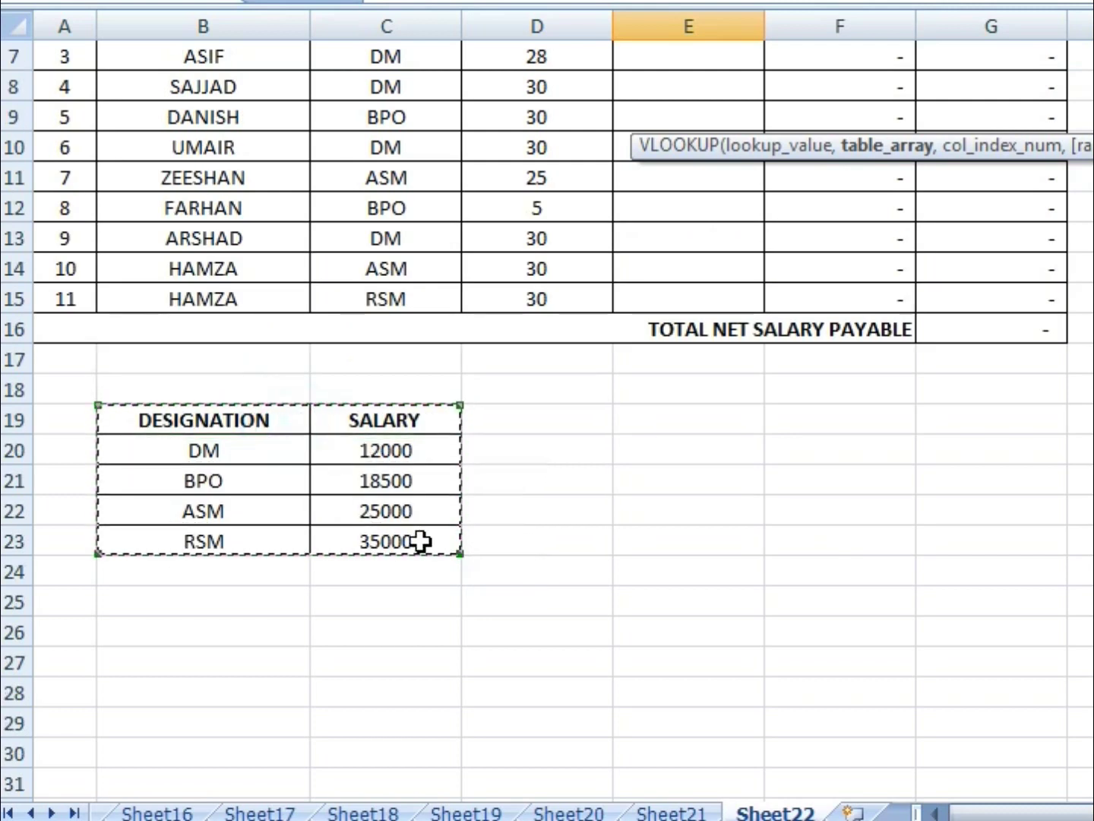
{"action": "scroll", "coordinate": [643, 515], "scroll_direction": "up", "scroll_amount": 1}
{"action": "scroll", "coordinate": [643, 515], "scroll_direction": "up", "scroll_amount": 1}
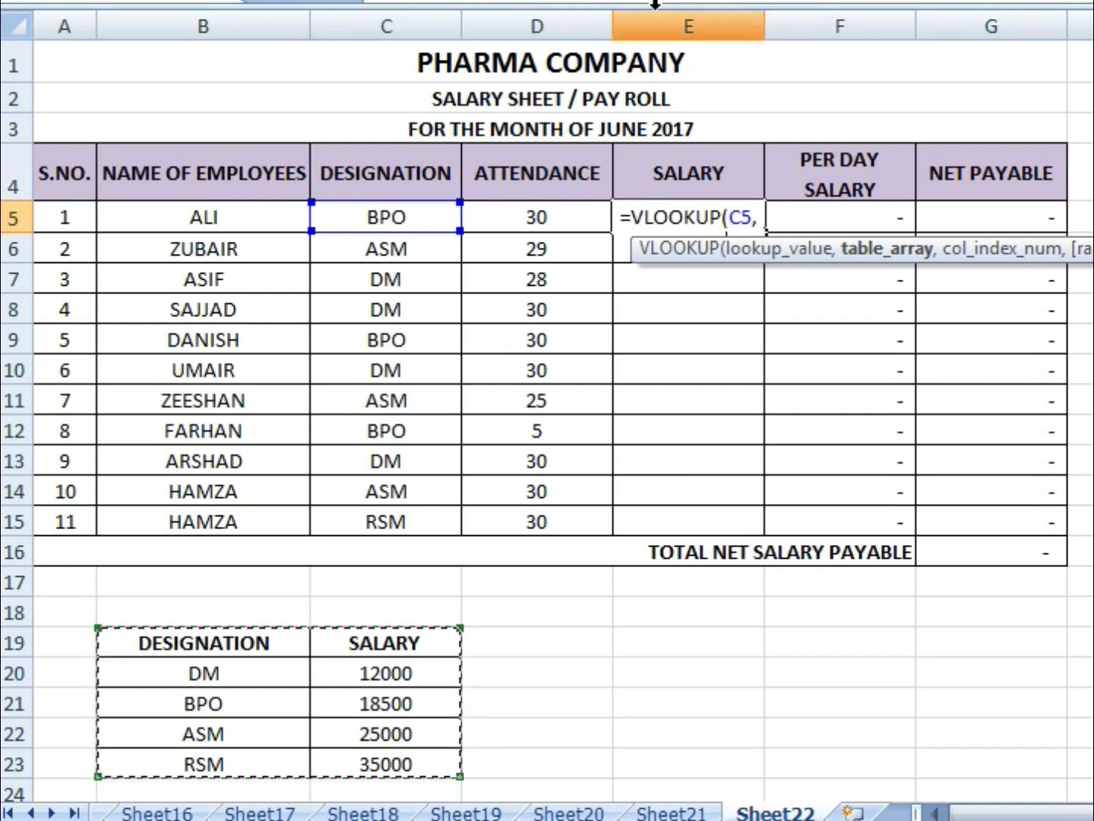
{"action": "left_click", "coordinate": [627, 1]}
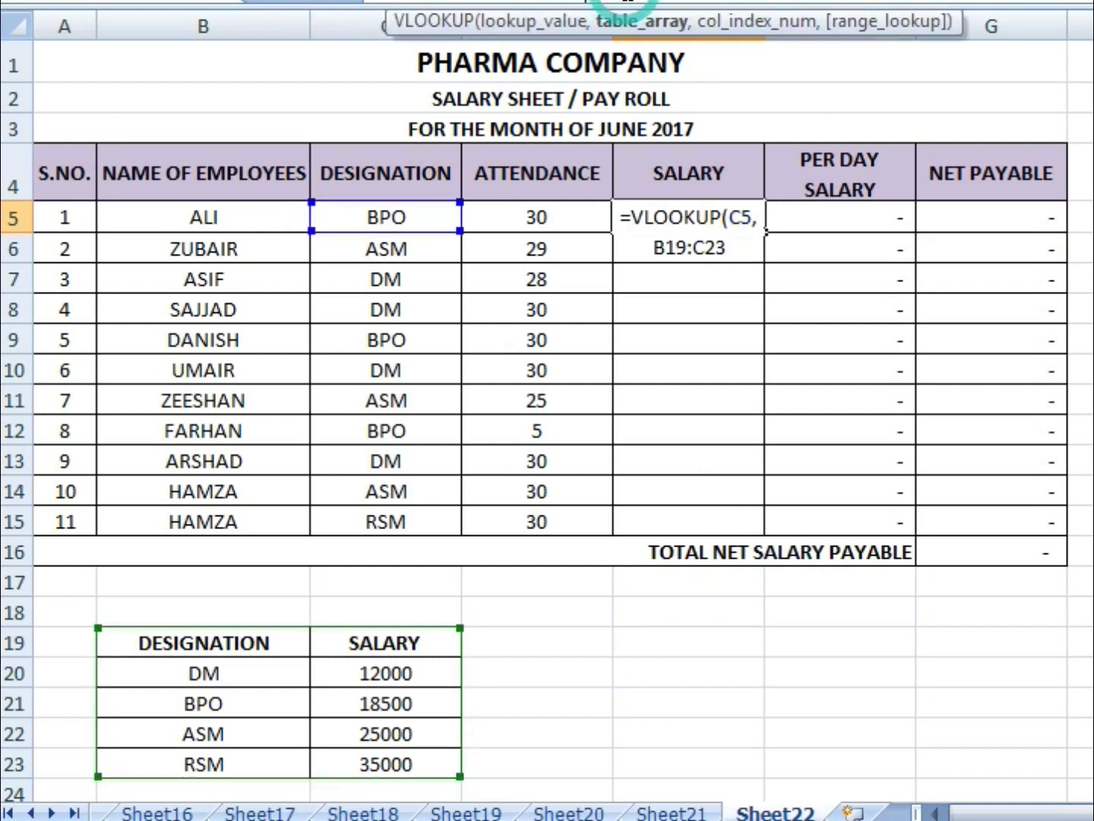
{"action": "type", "text": ","}
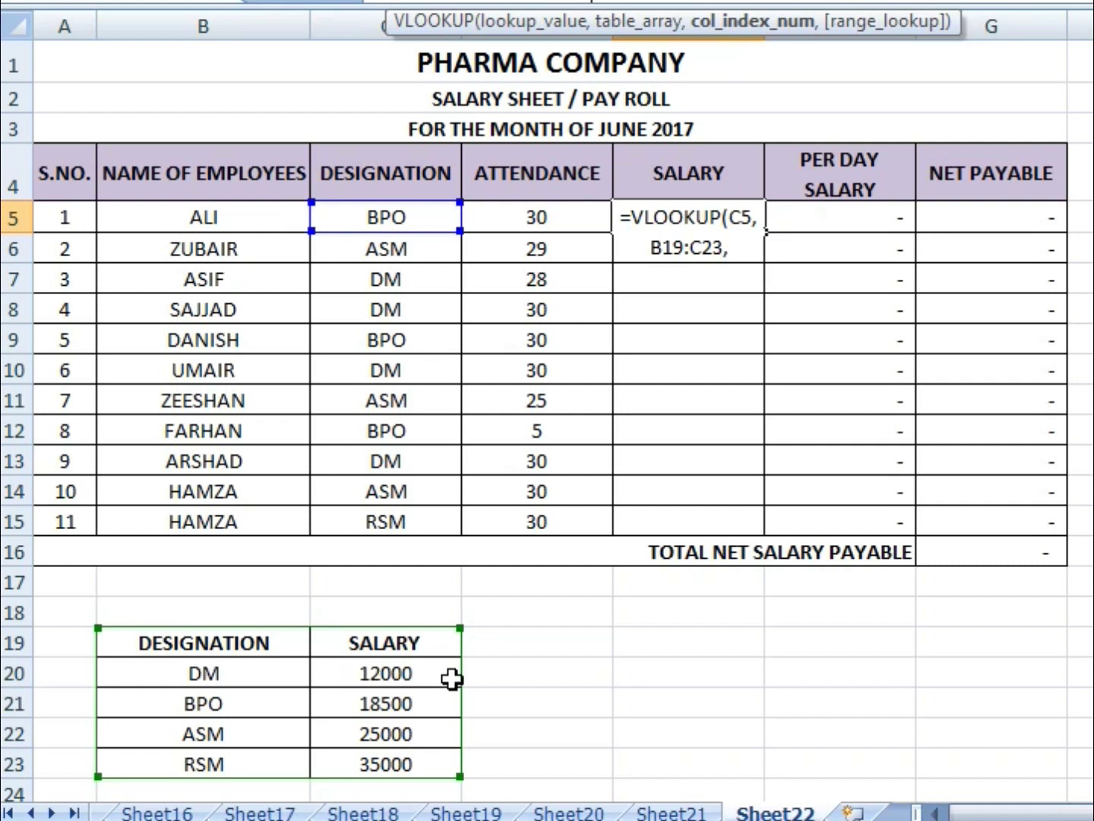
Complete the VLOOKUP in E5 with column index 2 and FALSE for an exact match.
{"action": "type", "text": "2"}
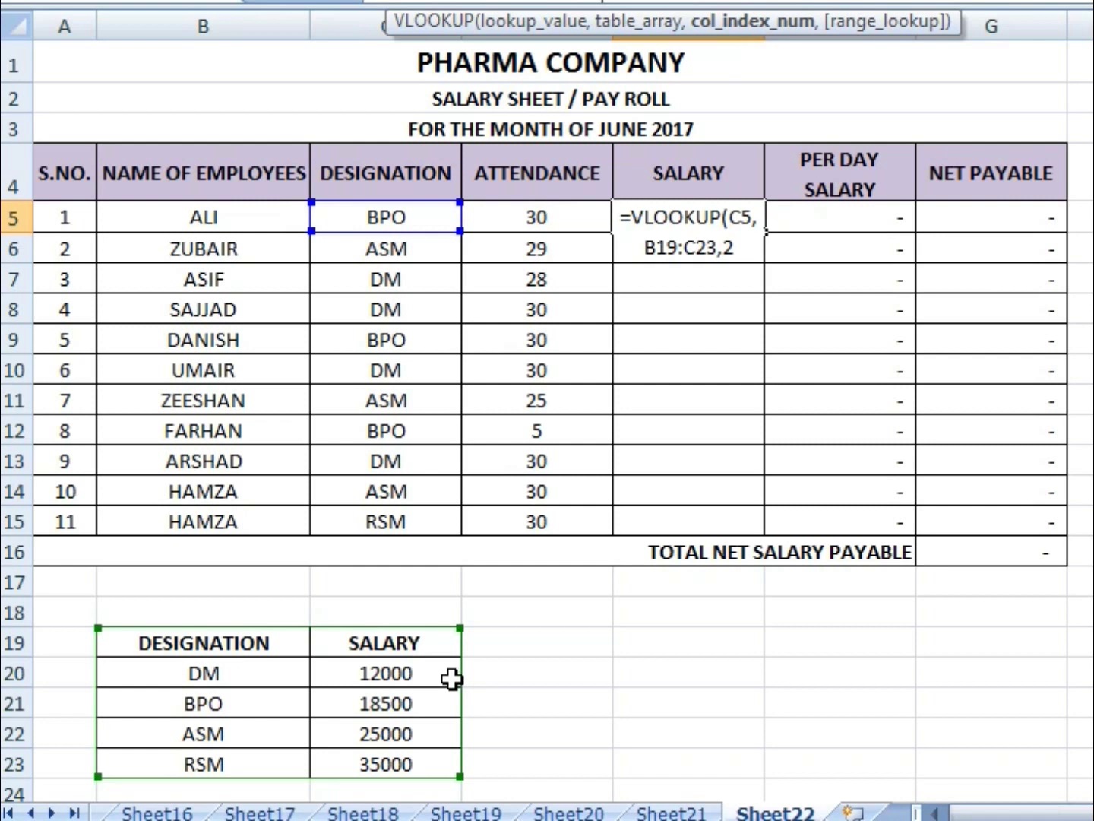
{"action": "type", "text": ","}
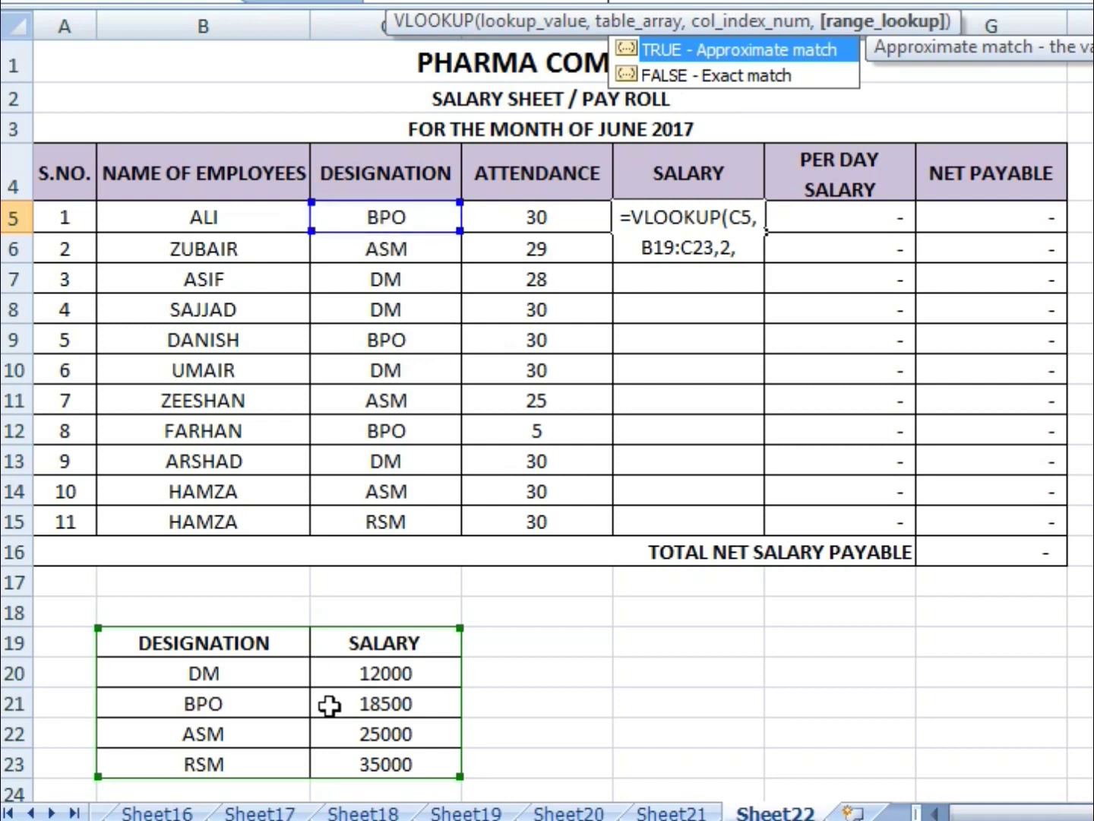
{"action": "double_click", "coordinate": [622, 78]}
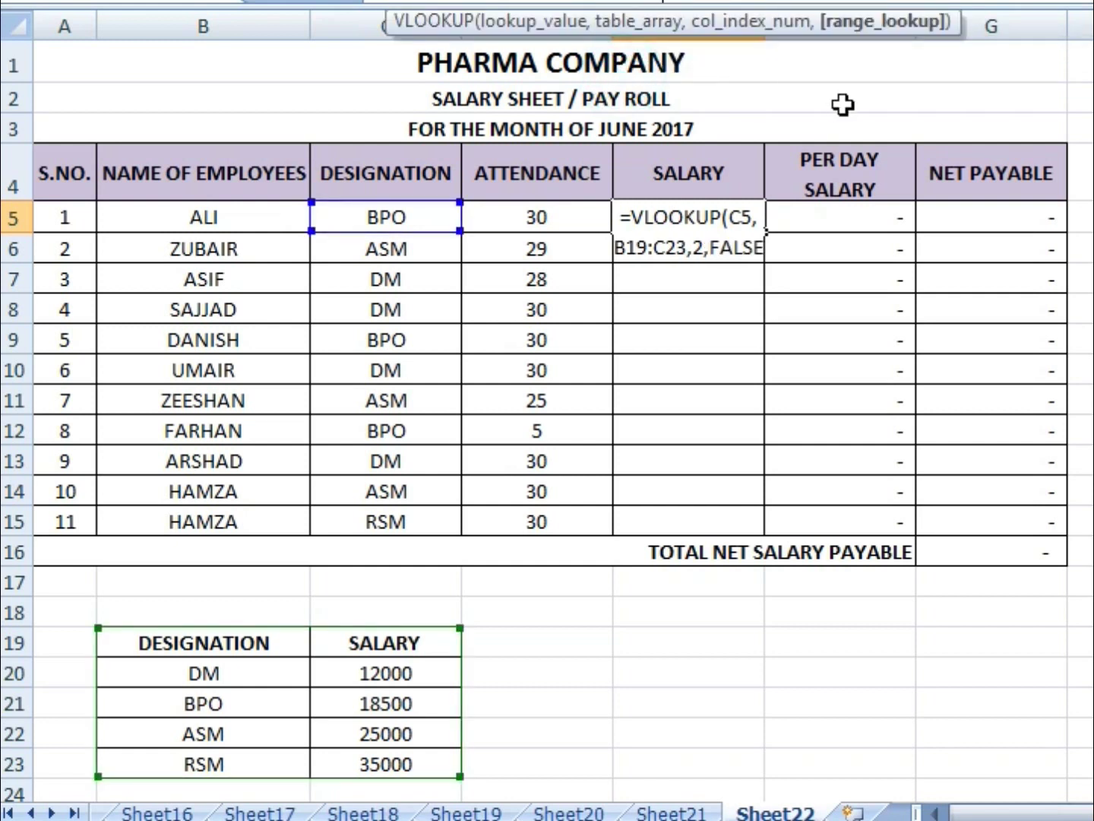
{"action": "type", "text": ")"}
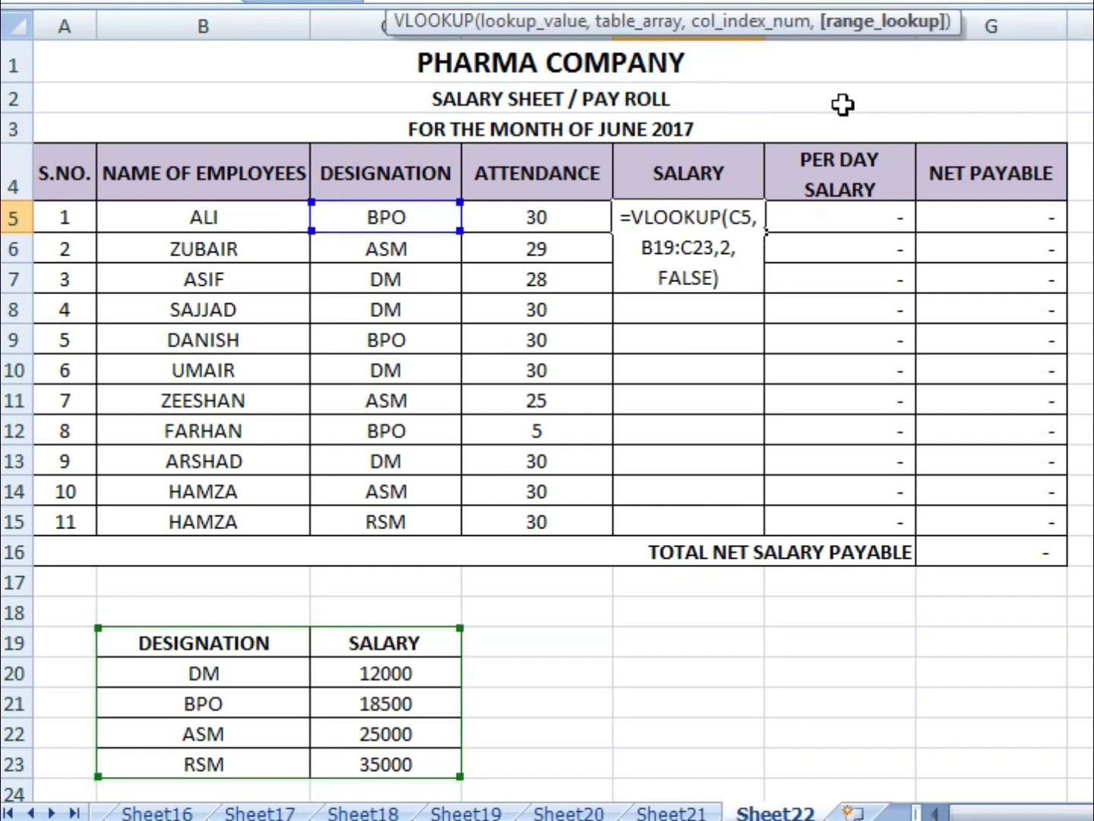
{"action": "key", "text": "Return"}
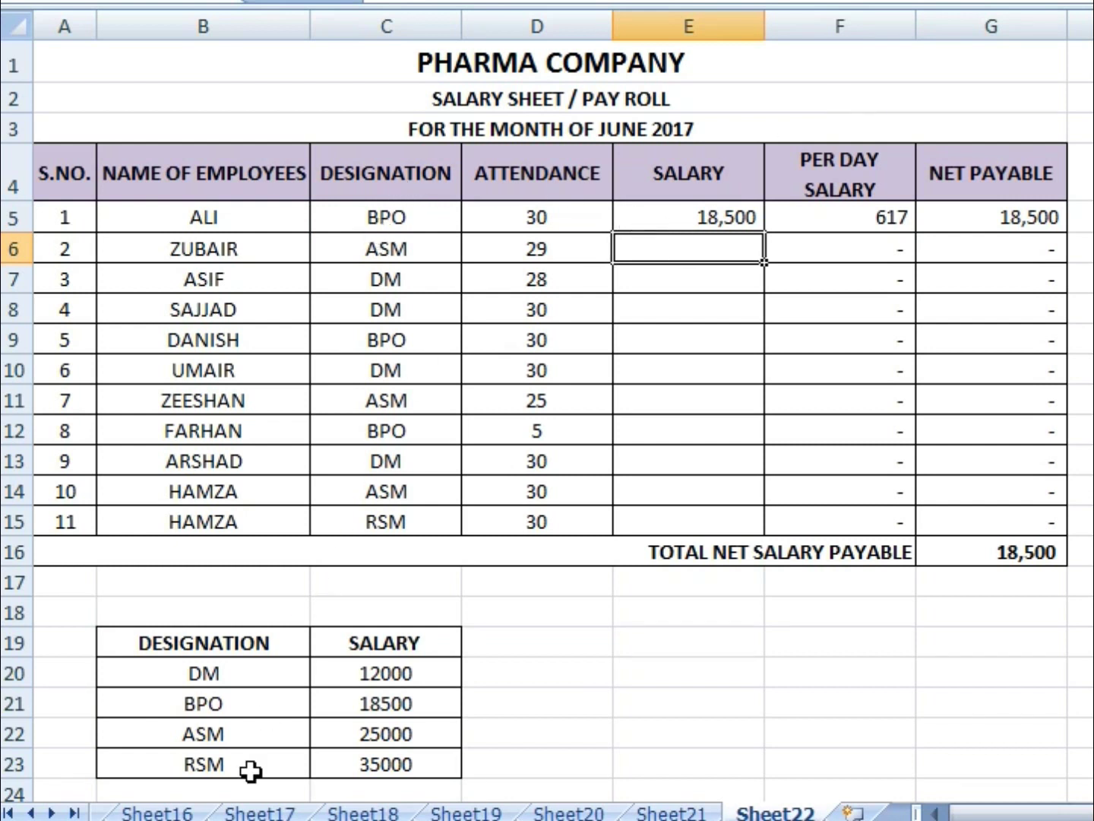
Fill the VLOOKUP formula from E5 down through E15 and check the filled SALARY cells.
{"action": "left_click", "coordinate": [708, 216]}
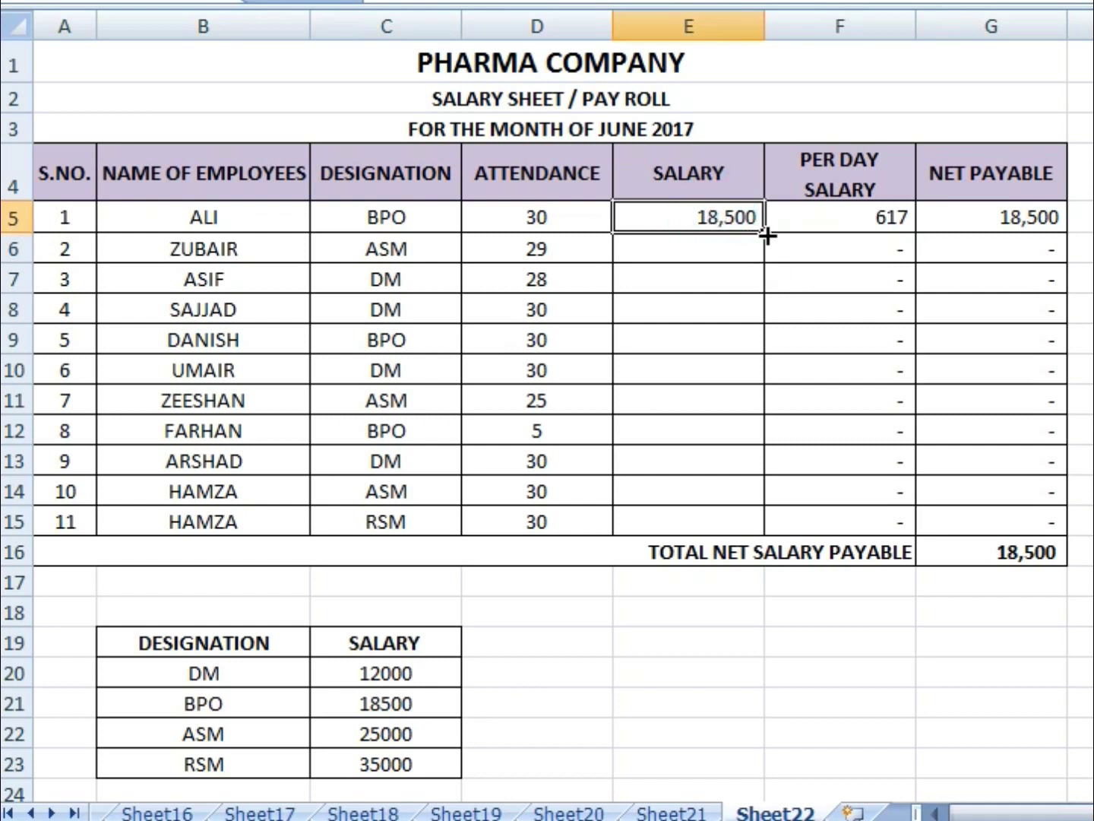
{"action": "left_click_drag", "start_coordinate": [772, 236], "coordinate": [784, 534]}
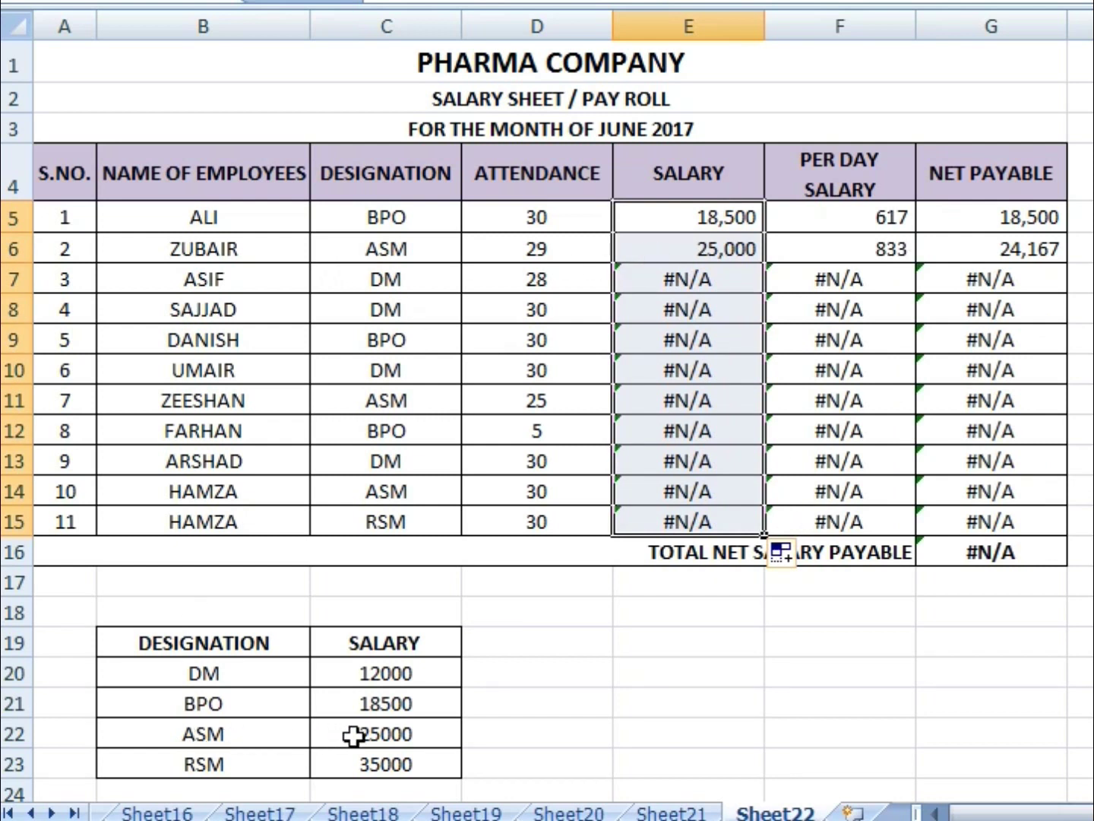
{"action": "left_click", "coordinate": [664, 284]}
{"action": "left_click", "coordinate": [653, 312]}
{"action": "left_click", "coordinate": [658, 368]}
{"action": "left_click", "coordinate": [660, 431]}
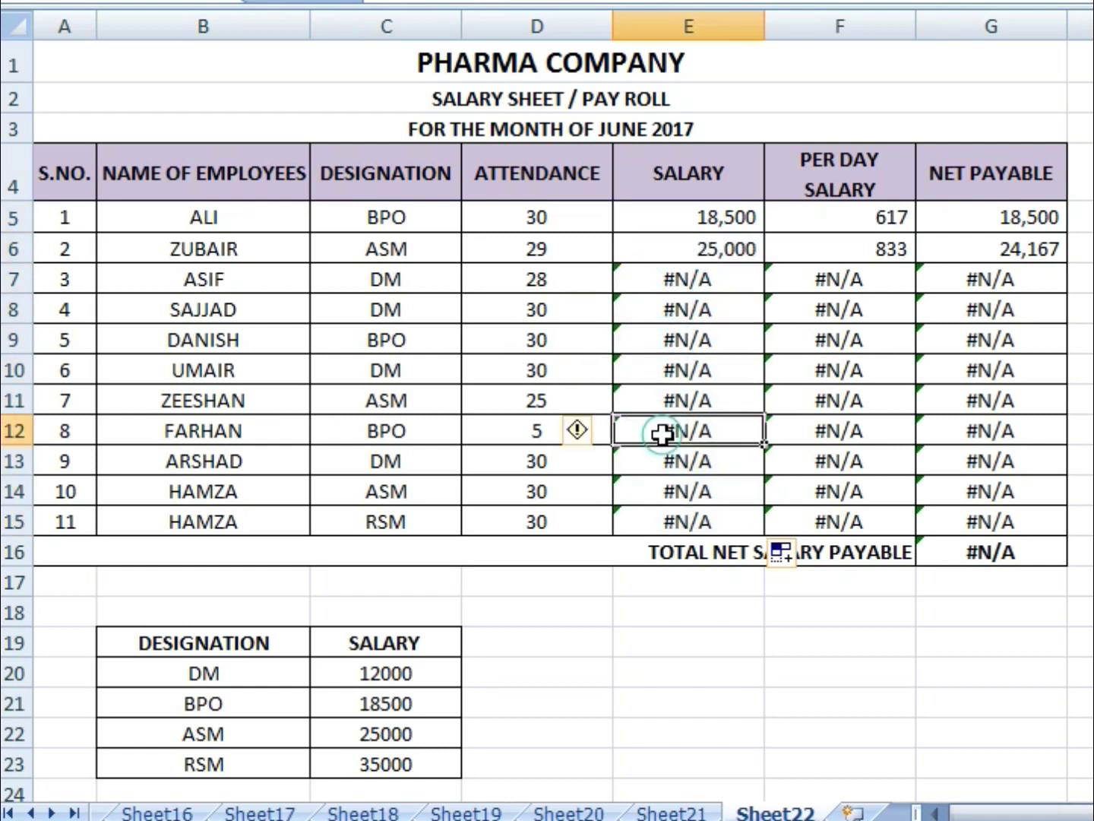
{"action": "left_click", "coordinate": [663, 494]}
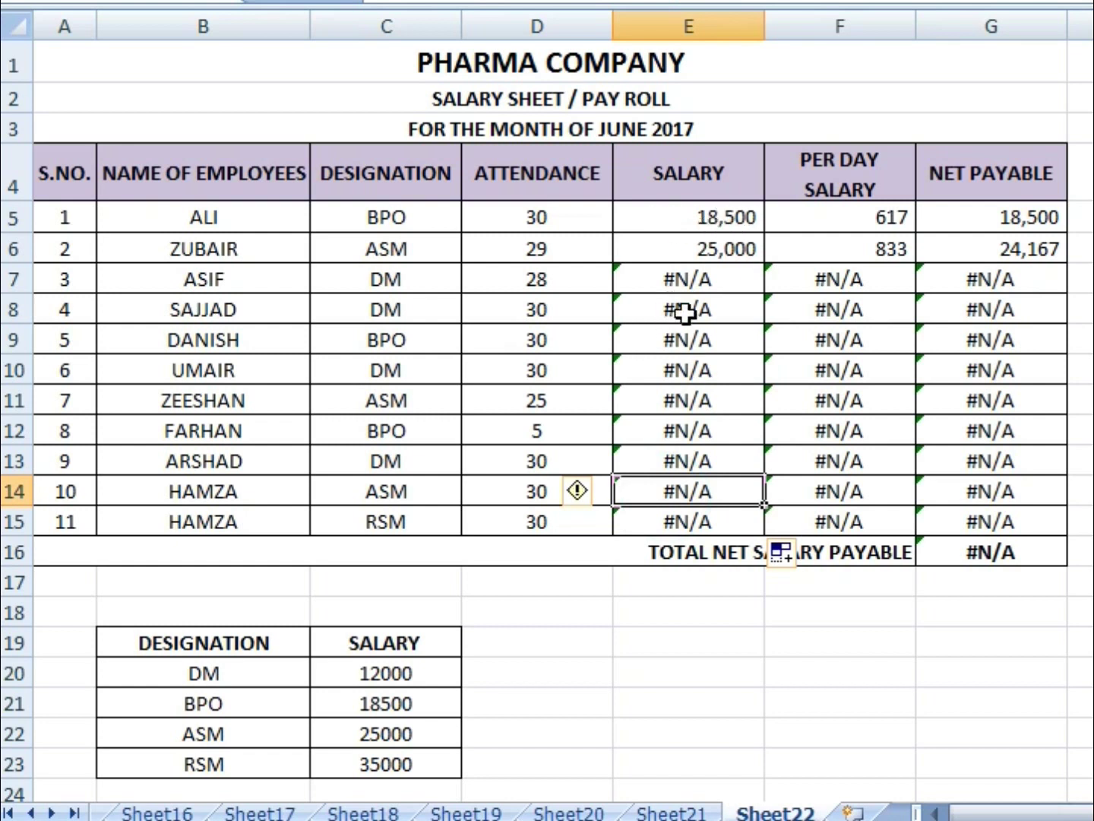
Examine which table ranges the VLOOKUP formulas in E7, E5 and E6 refer to, without changing them.
{"action": "double_click", "coordinate": [680, 278]}
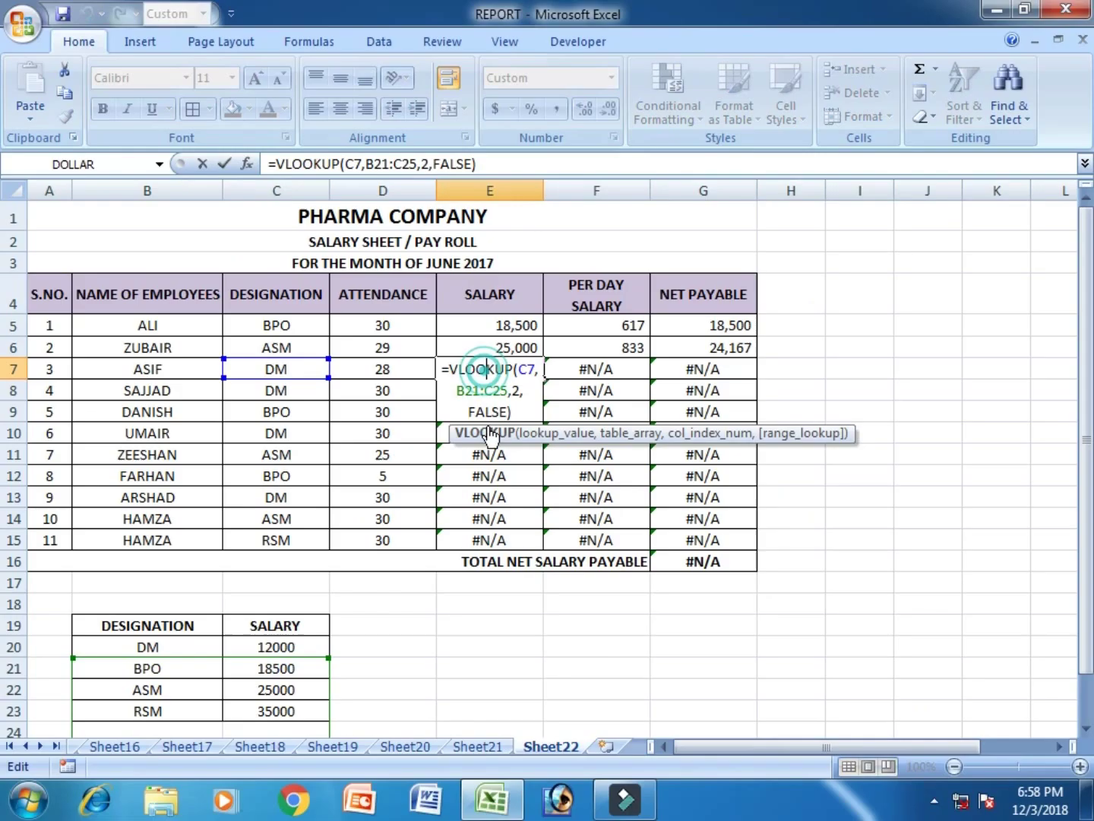
{"action": "key", "text": "Return"}
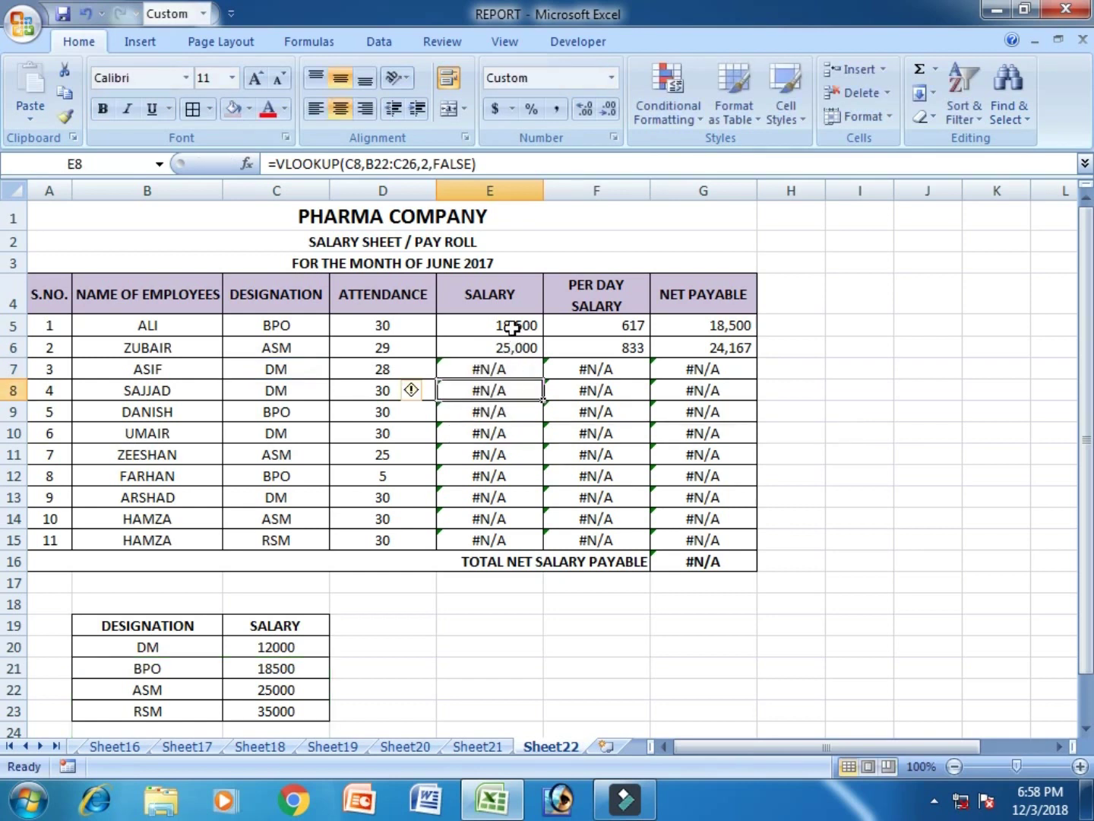
{"action": "left_click", "coordinate": [513, 323]}
{"action": "double_click", "coordinate": [514, 323]}
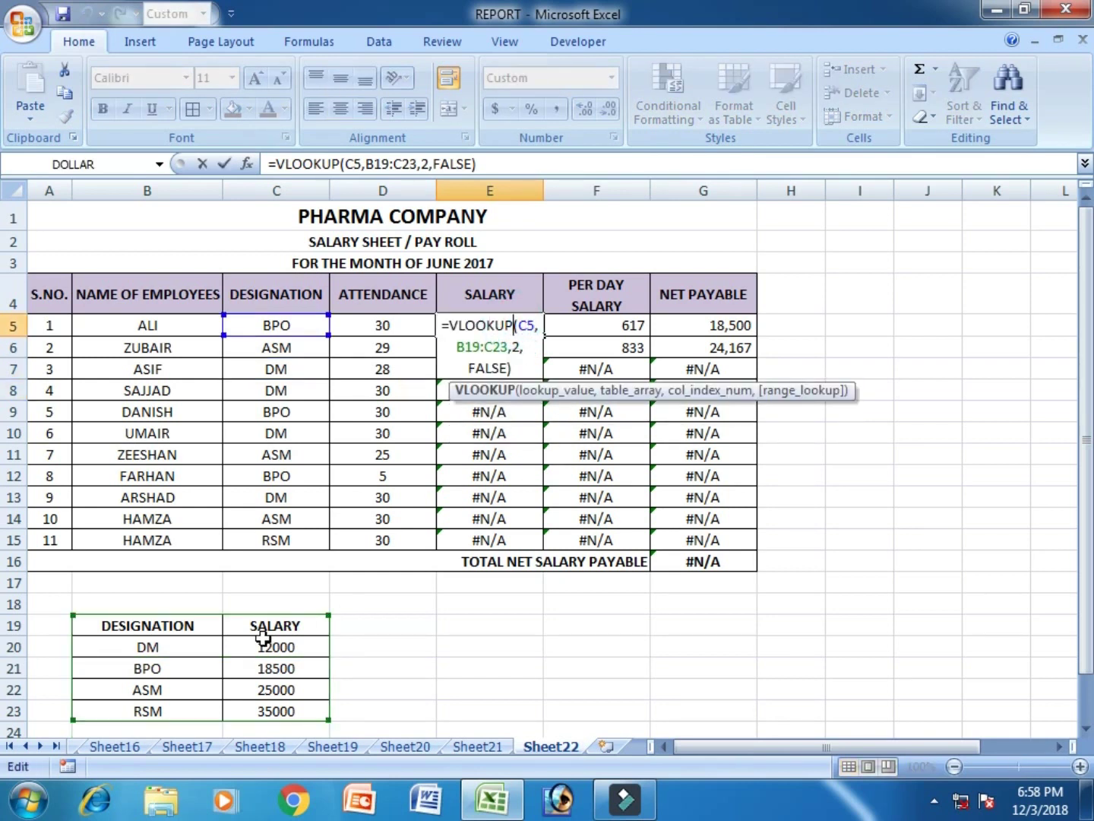
{"action": "key", "text": "Return"}
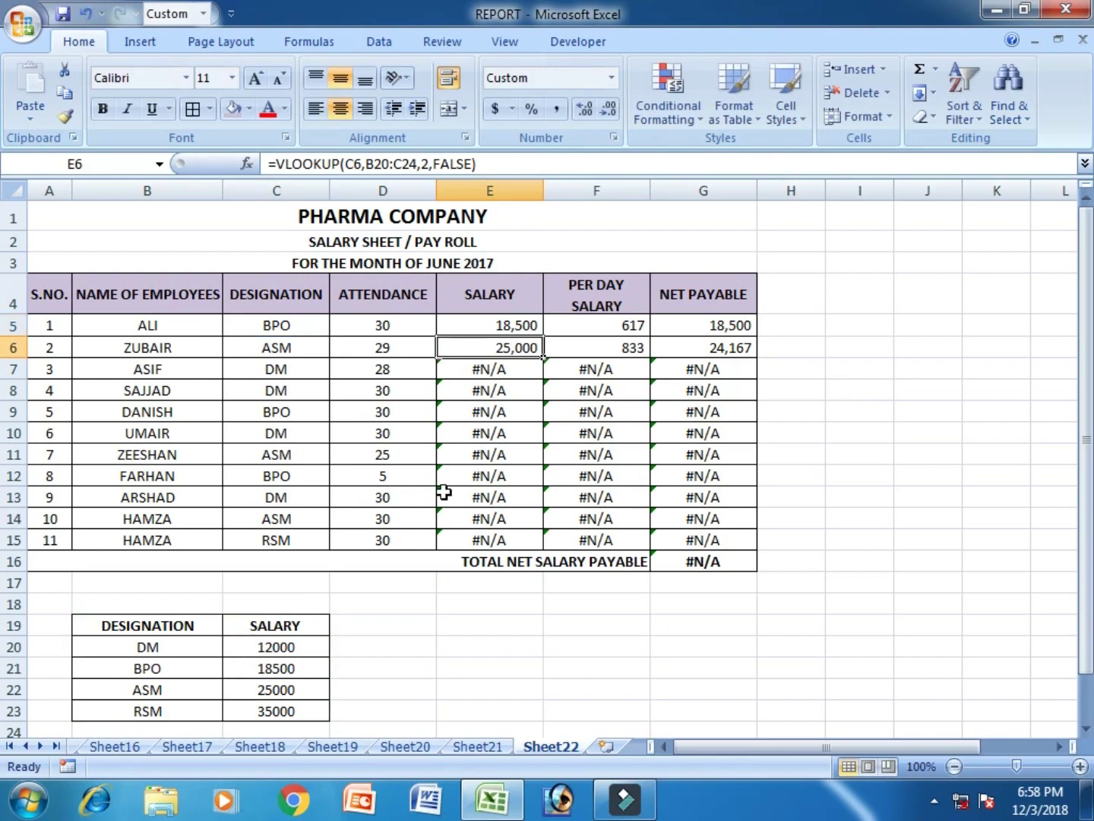
{"action": "left_click", "coordinate": [495, 352]}
{"action": "double_click", "coordinate": [495, 351]}
{"action": "scroll", "coordinate": [428, 538], "scroll_direction": "down", "scroll_amount": 2}
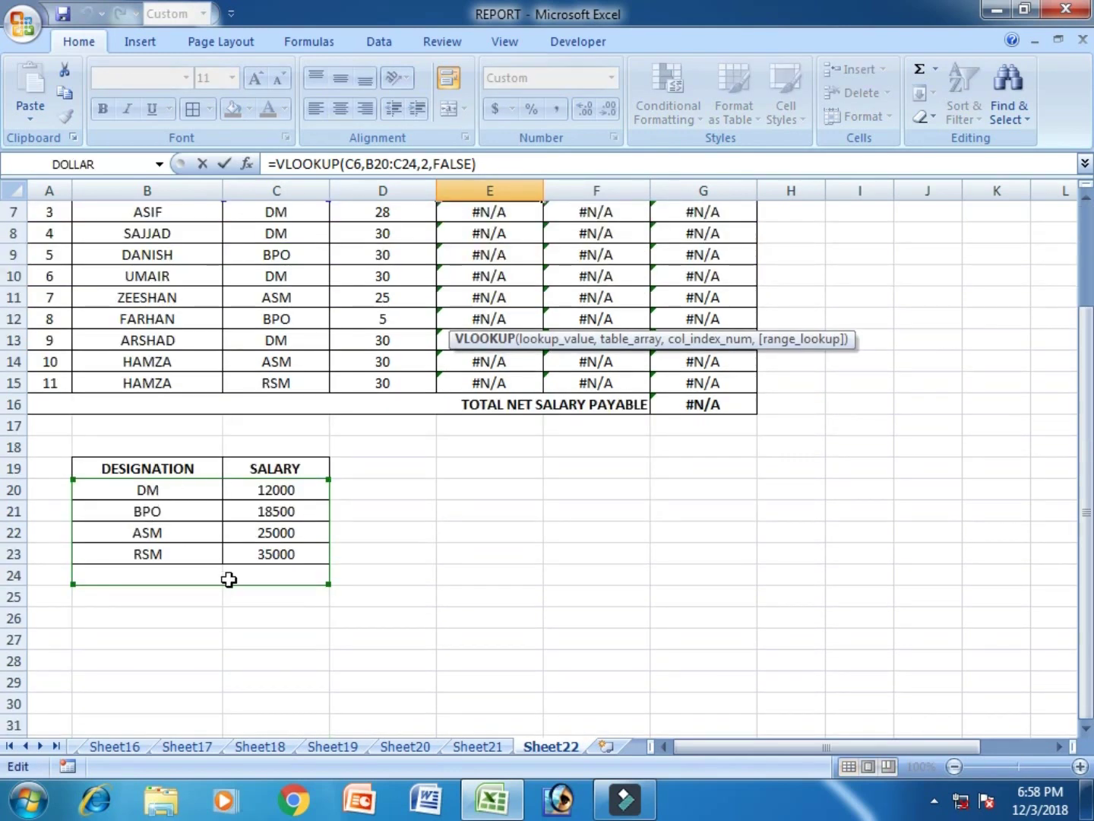
{"action": "key", "text": "Return"}
Inspect the VLOOKUP formula in E10 and compare its referenced range with the designation salary table.
{"action": "scroll", "coordinate": [411, 560], "scroll_direction": "up", "scroll_amount": 1}
{"action": "double_click", "coordinate": [484, 368]}
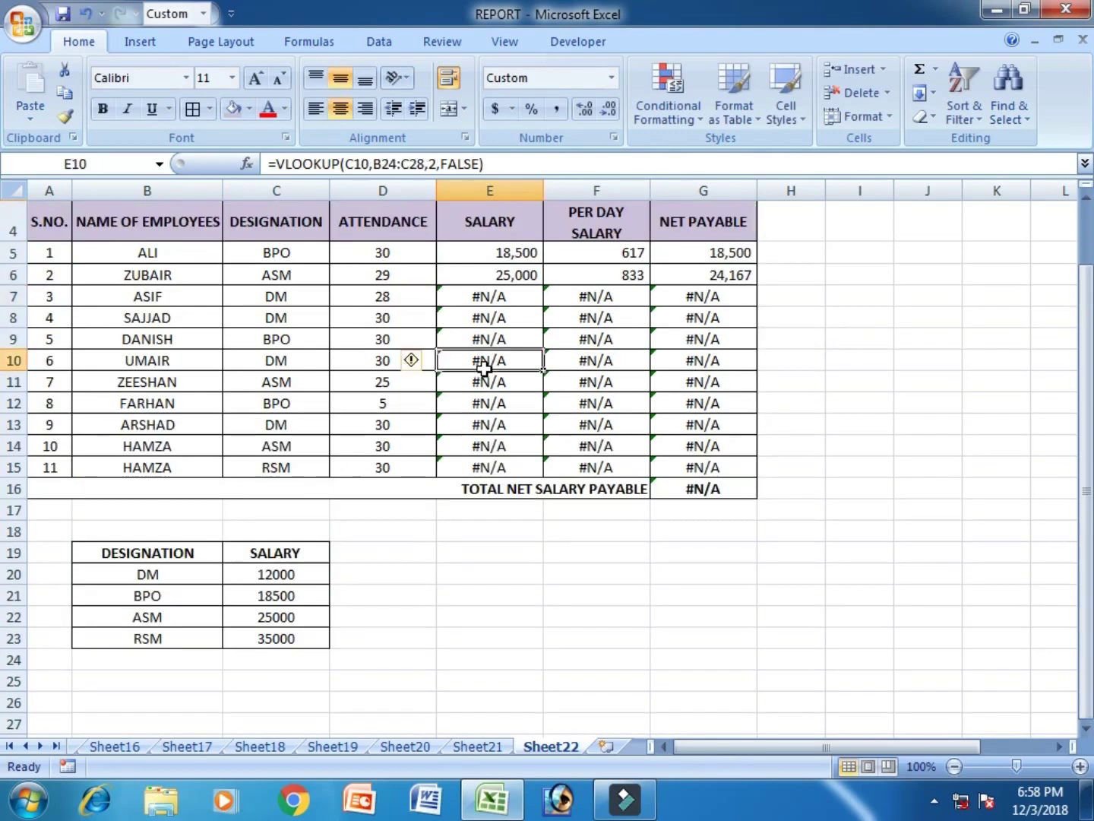
{"action": "double_click", "coordinate": [490, 366]}
{"action": "scroll", "coordinate": [433, 605], "scroll_direction": "down", "scroll_amount": 4}
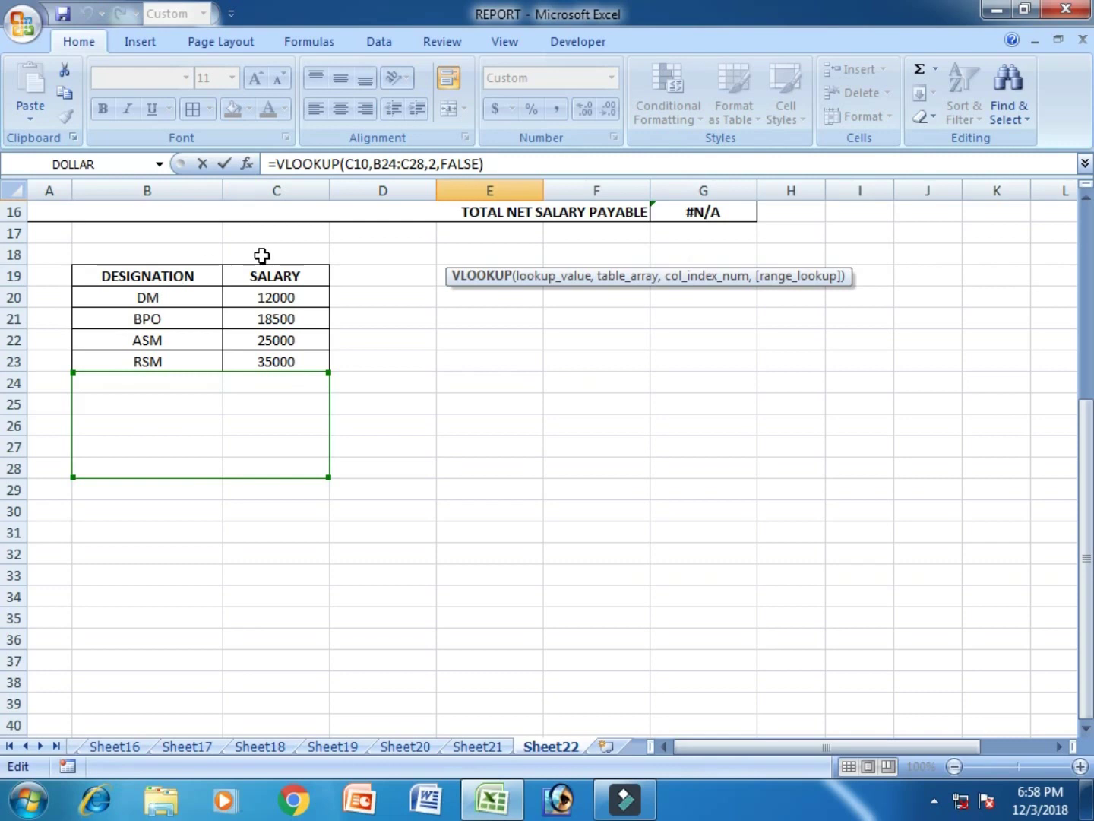
{"action": "scroll", "coordinate": [289, 453], "scroll_direction": "up", "scroll_amount": 1}
{"action": "scroll", "coordinate": [259, 460], "scroll_direction": "up", "scroll_amount": 3}
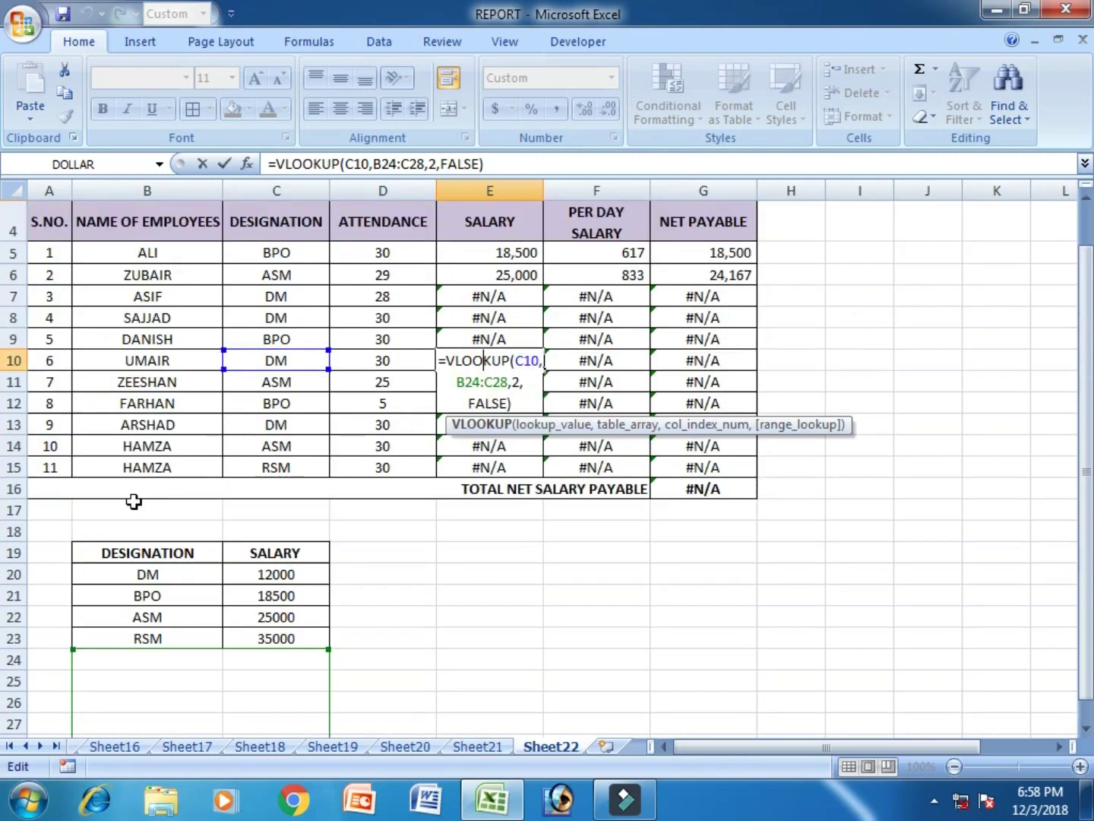
{"action": "scroll", "coordinate": [220, 539], "scroll_direction": "down", "scroll_amount": 2}
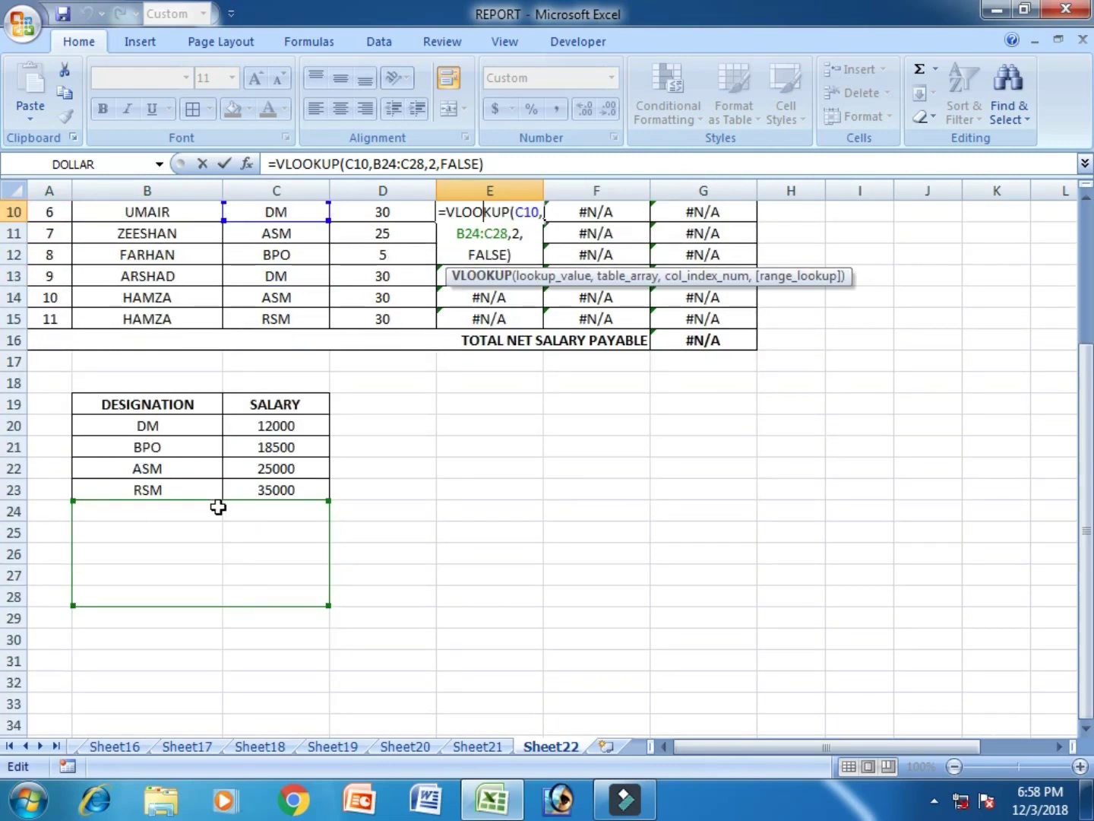
{"action": "key", "text": "Return"}
{"action": "scroll", "coordinate": [442, 518], "scroll_direction": "up", "scroll_amount": 3}
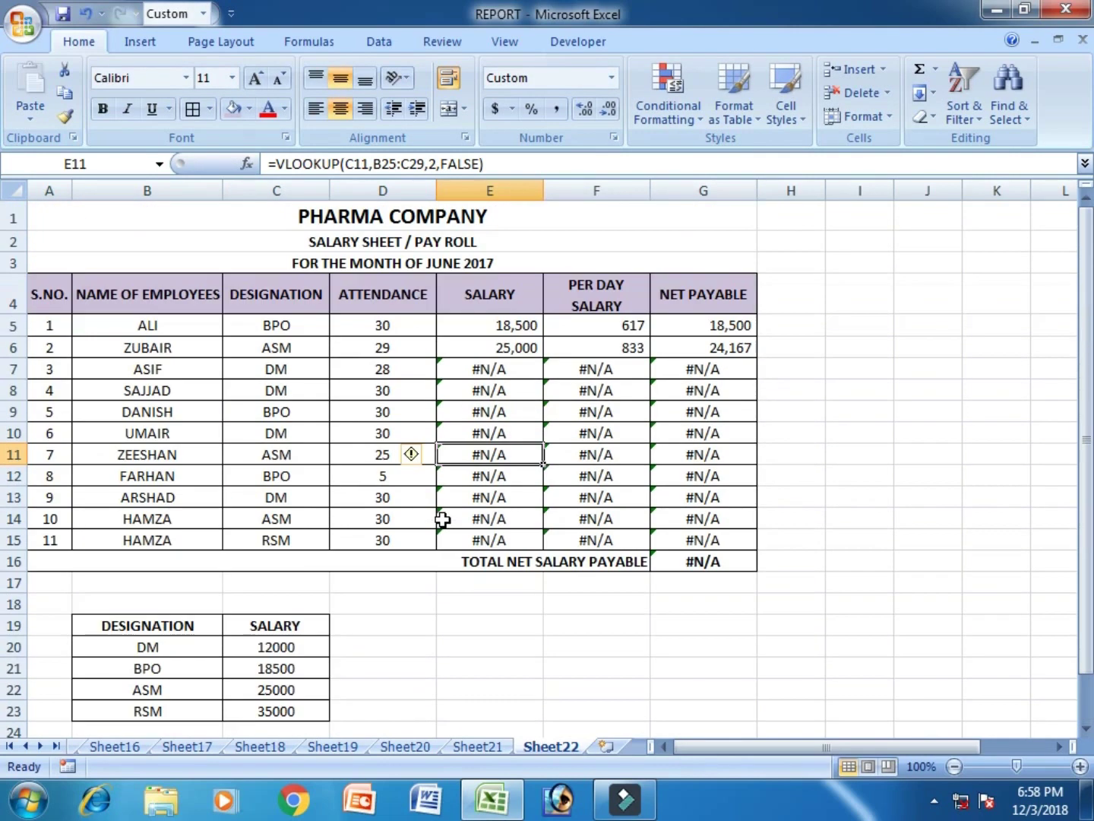
Make the table array in the E5 VLOOKUP formula absolute as $B$19:$C$23.
{"action": "double_click", "coordinate": [483, 325]}
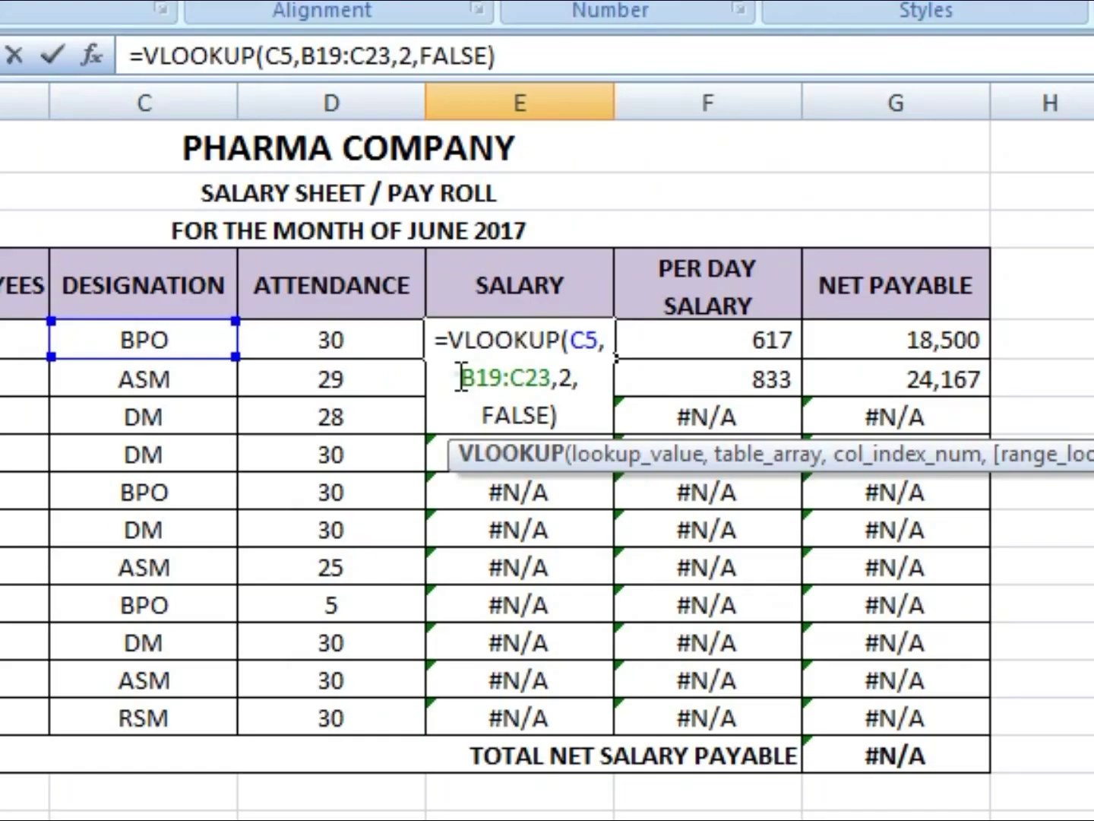
{"action": "left_click_drag", "start_coordinate": [667, 125], "coordinate": [689, 125]}
{"action": "left_click_drag", "start_coordinate": [481, 375], "coordinate": [552, 378]}
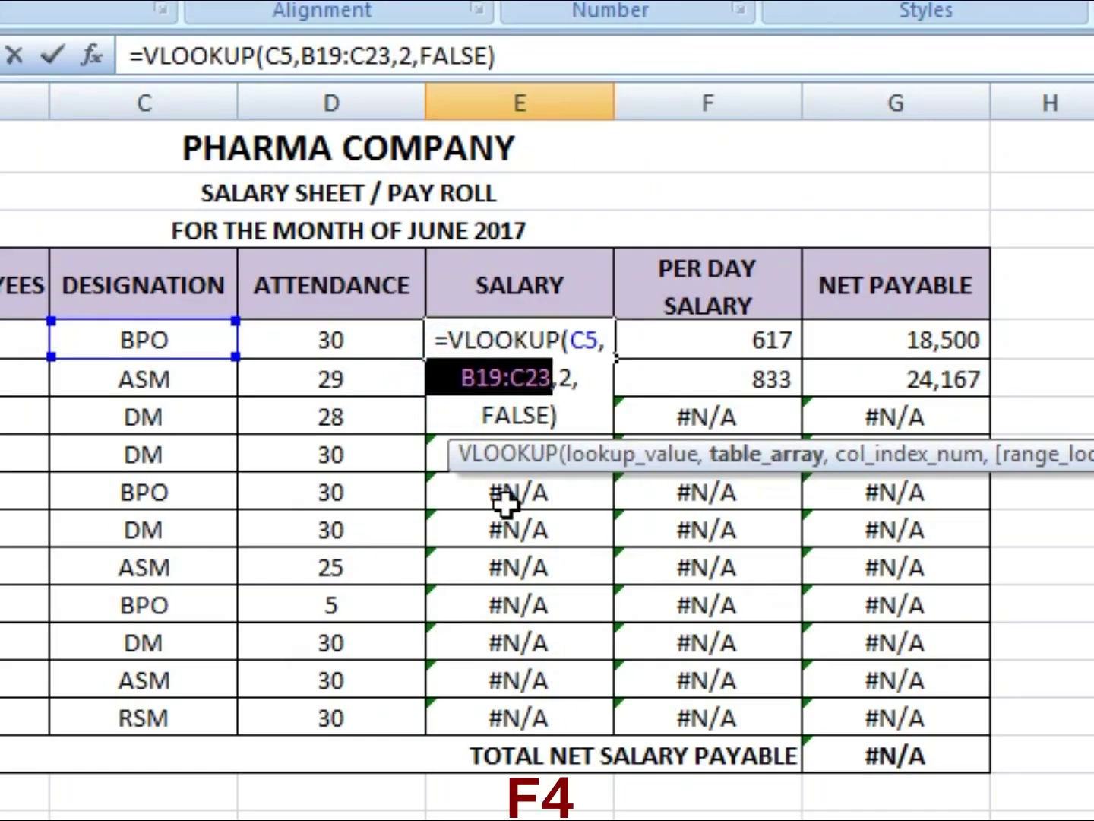
{"action": "key", "text": "F4"}
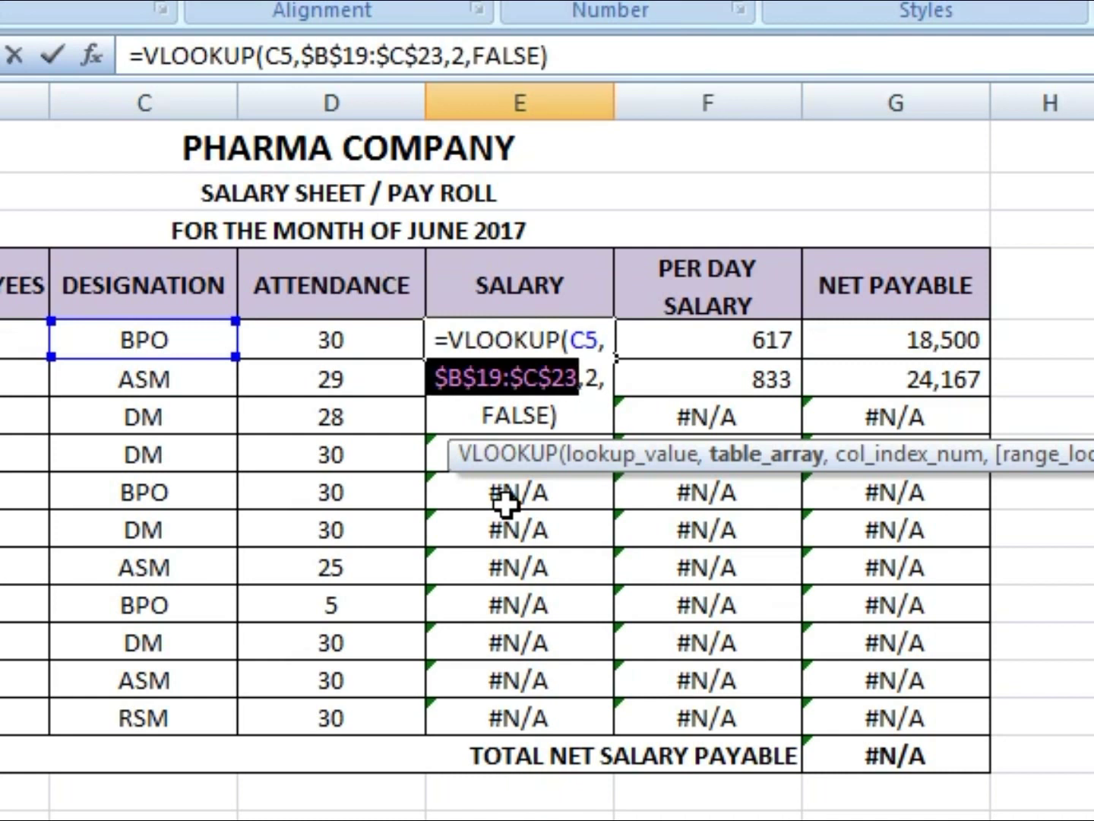
{"action": "key", "text": "Return"}
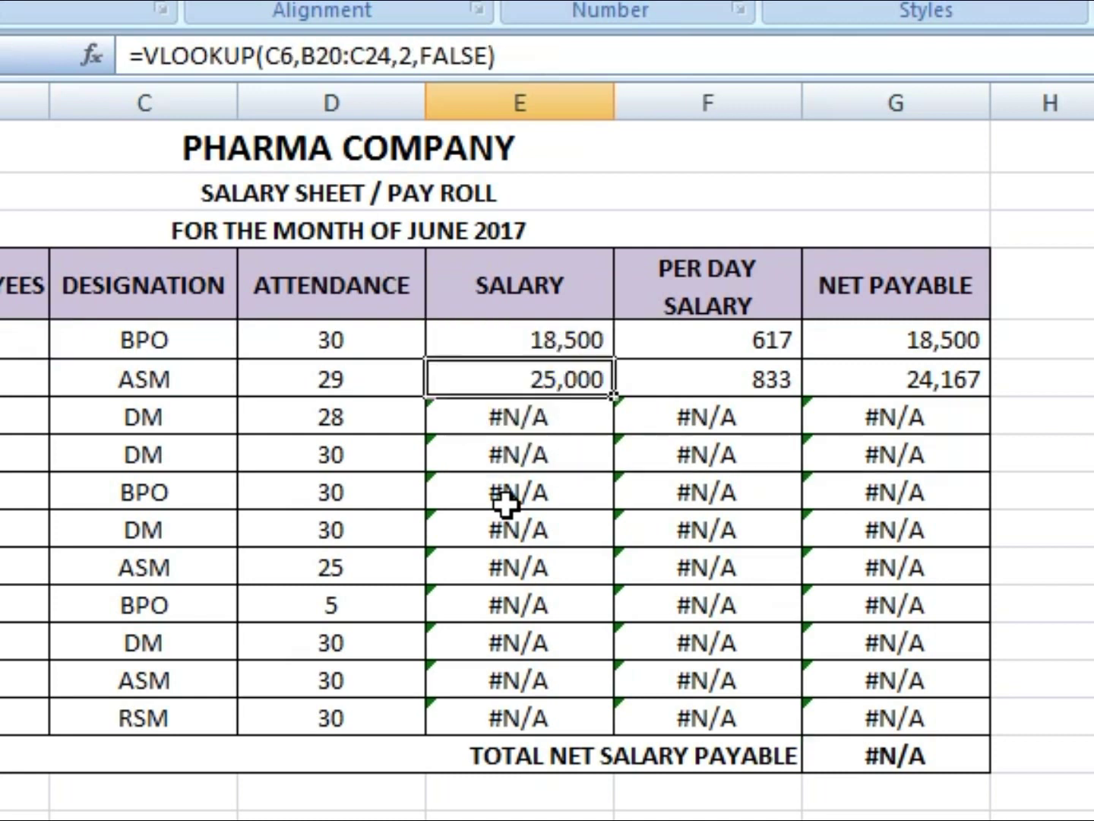
Fill the corrected VLOOKUP formula from E5 down through E15.
{"action": "left_click", "coordinate": [560, 348]}
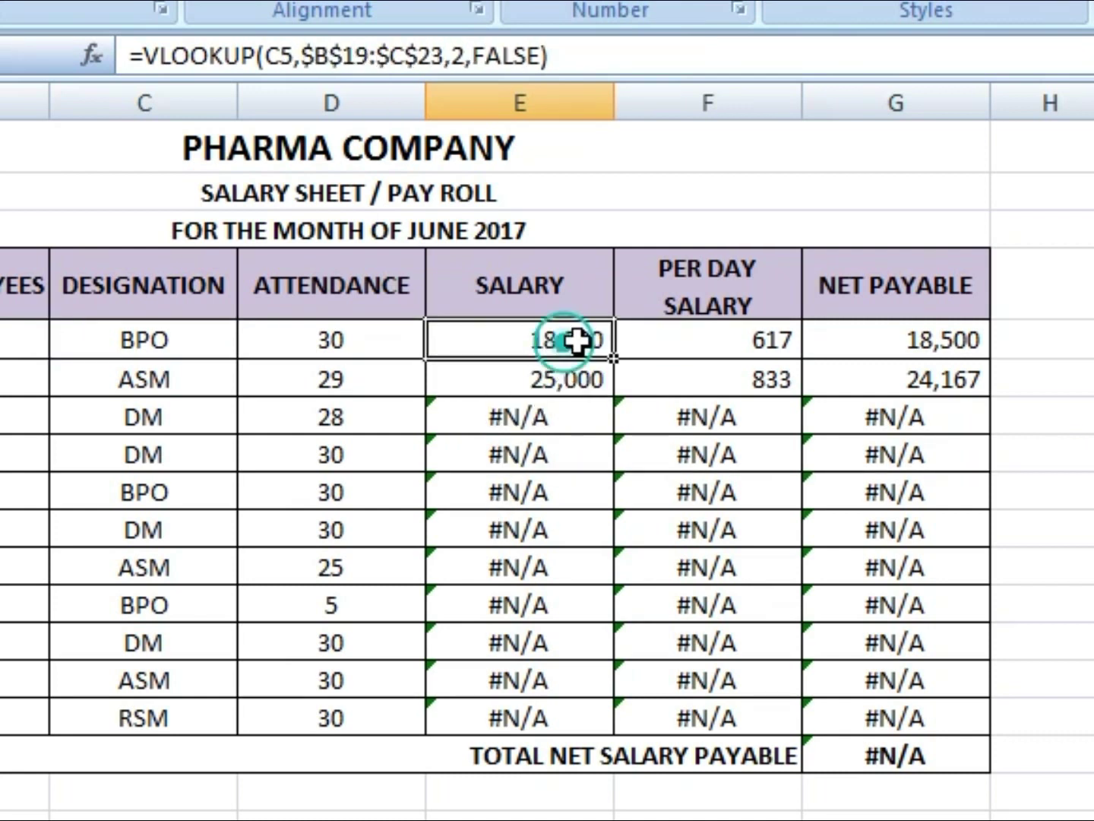
{"action": "left_click_drag", "start_coordinate": [614, 358], "coordinate": [614, 725]}
{"action": "scroll", "coordinate": [611, 627], "scroll_direction": "down", "scroll_amount": 3}
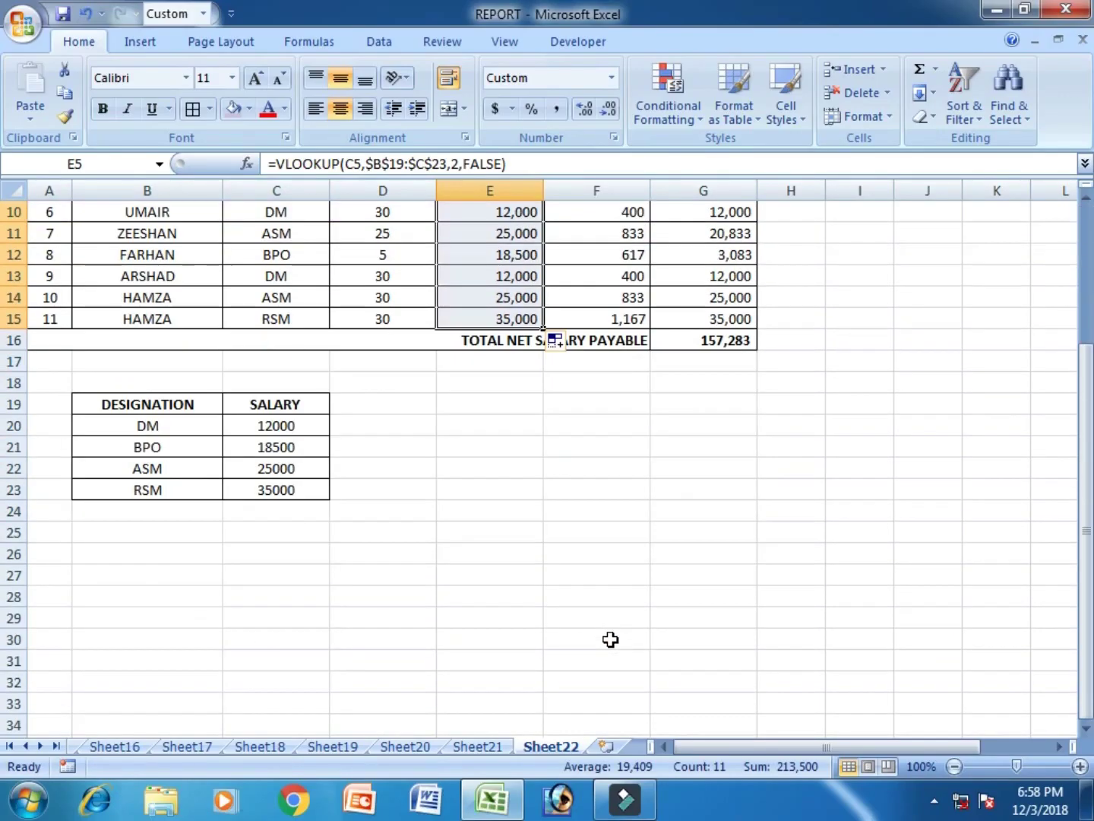
{"action": "left_click", "coordinate": [524, 471]}
Check the RSM salary in row 15 against the designation table, and review the formulas in E15 and E5.
{"action": "scroll", "coordinate": [525, 473], "scroll_direction": "up", "scroll_amount": 1}
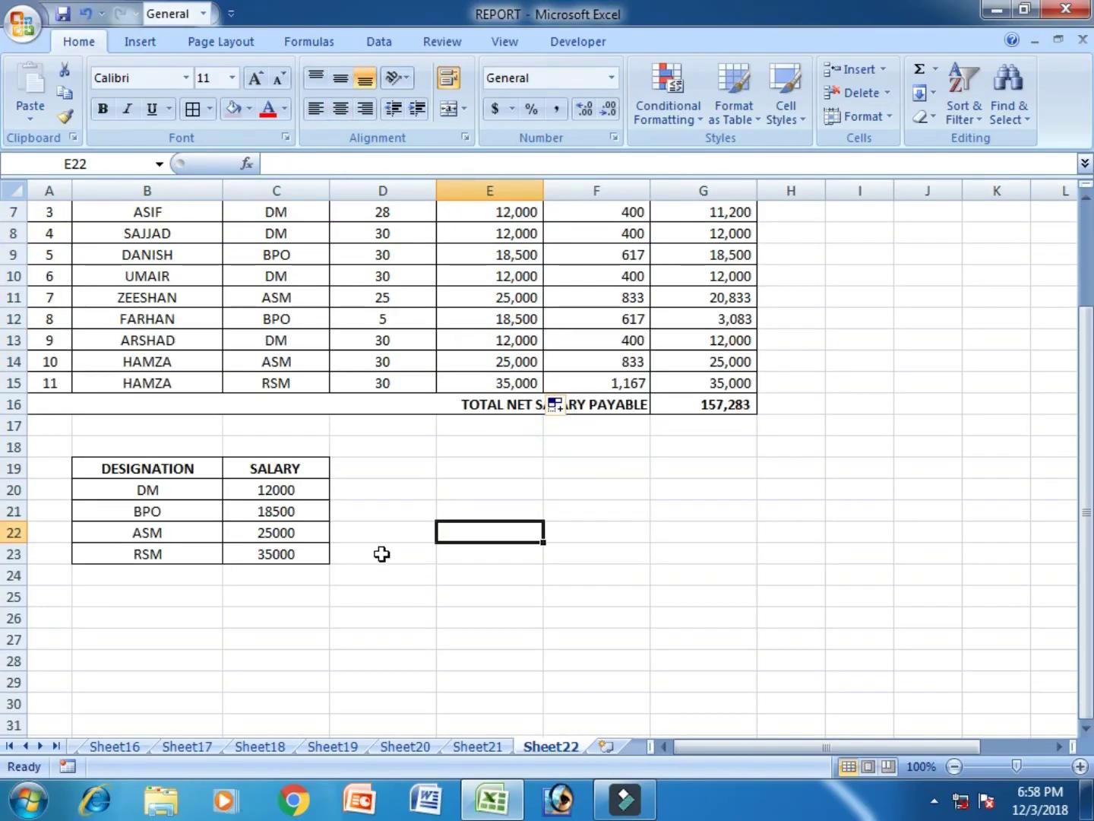
{"action": "left_click", "coordinate": [172, 554]}
{"action": "left_click", "coordinate": [247, 557]}
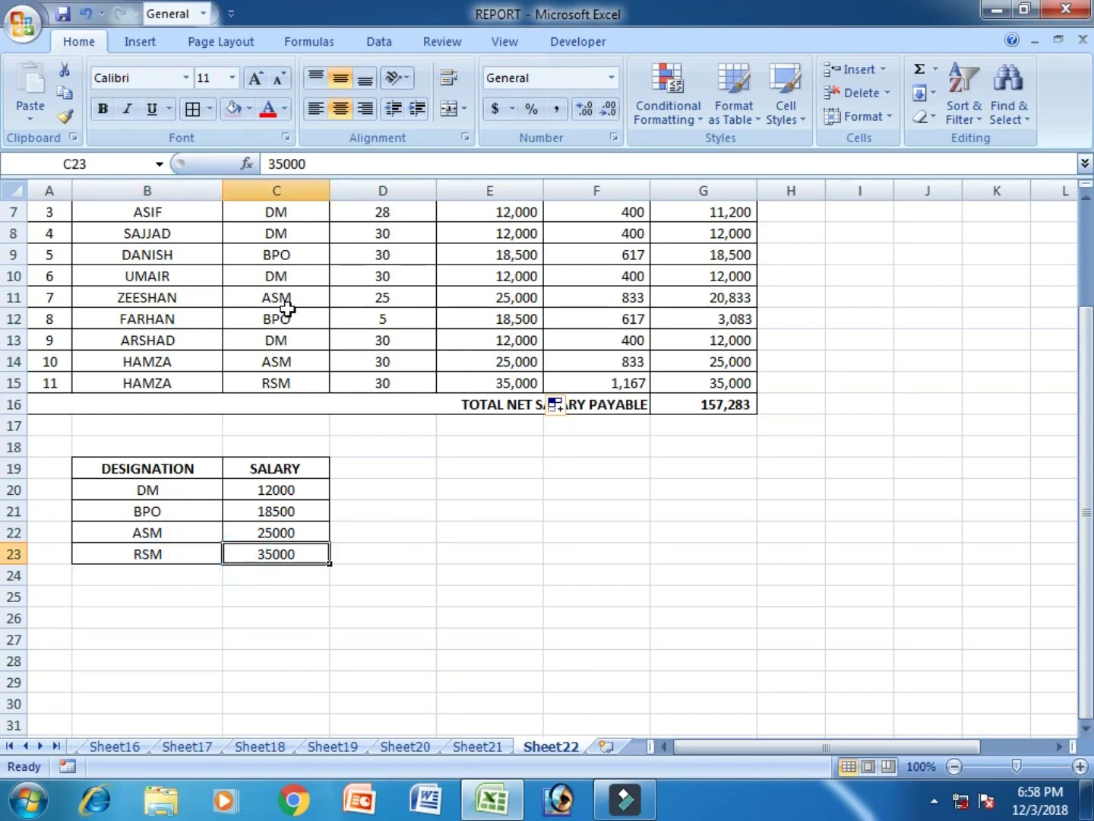
{"action": "left_click", "coordinate": [290, 383]}
{"action": "left_click", "coordinate": [489, 383]}
{"action": "scroll", "coordinate": [519, 593], "scroll_direction": "up", "scroll_amount": 2}
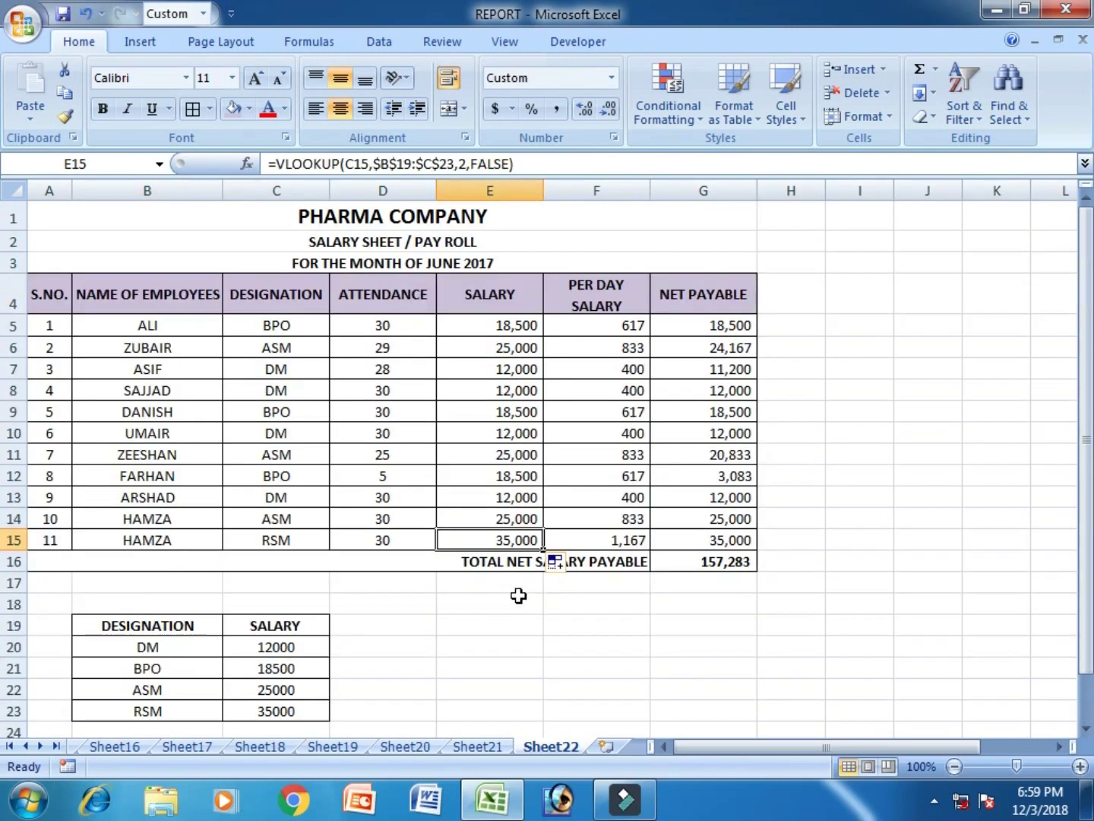
{"action": "left_click", "coordinate": [528, 323]}
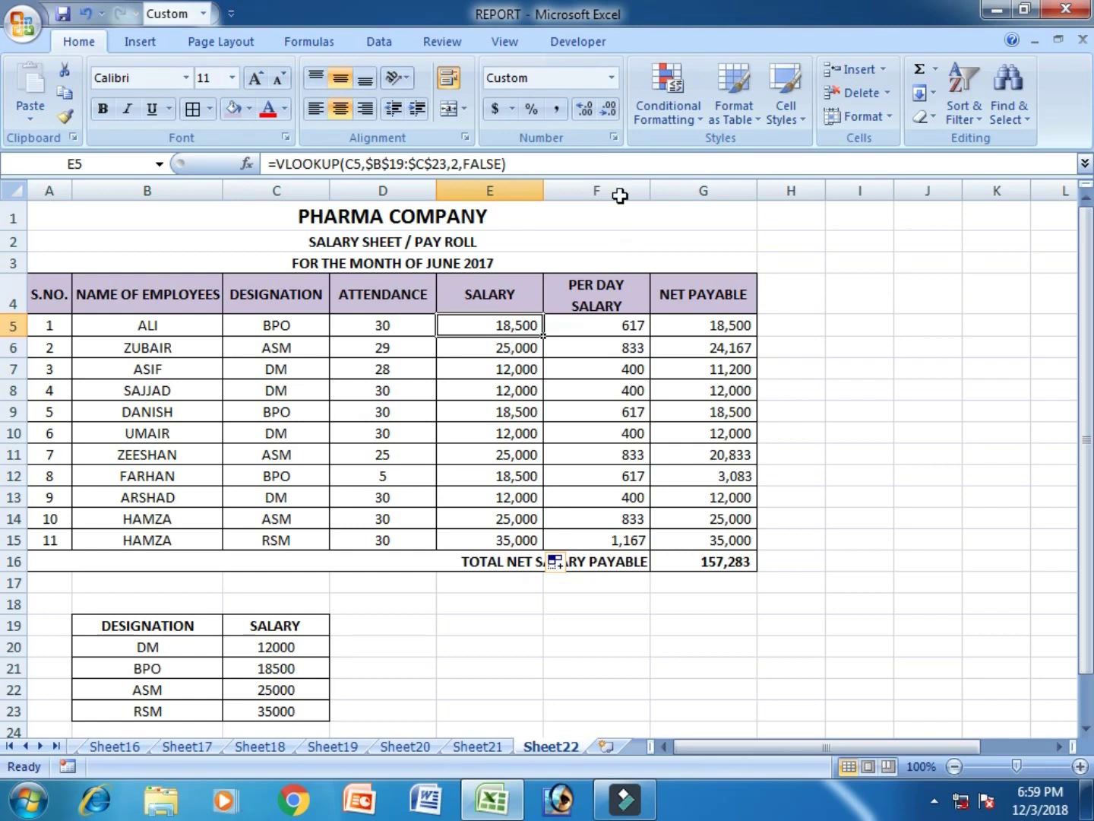
Insert a column before PER DAY SALARY and head it INCREMENT in F4.
{"action": "right_click", "coordinate": [609, 196]}
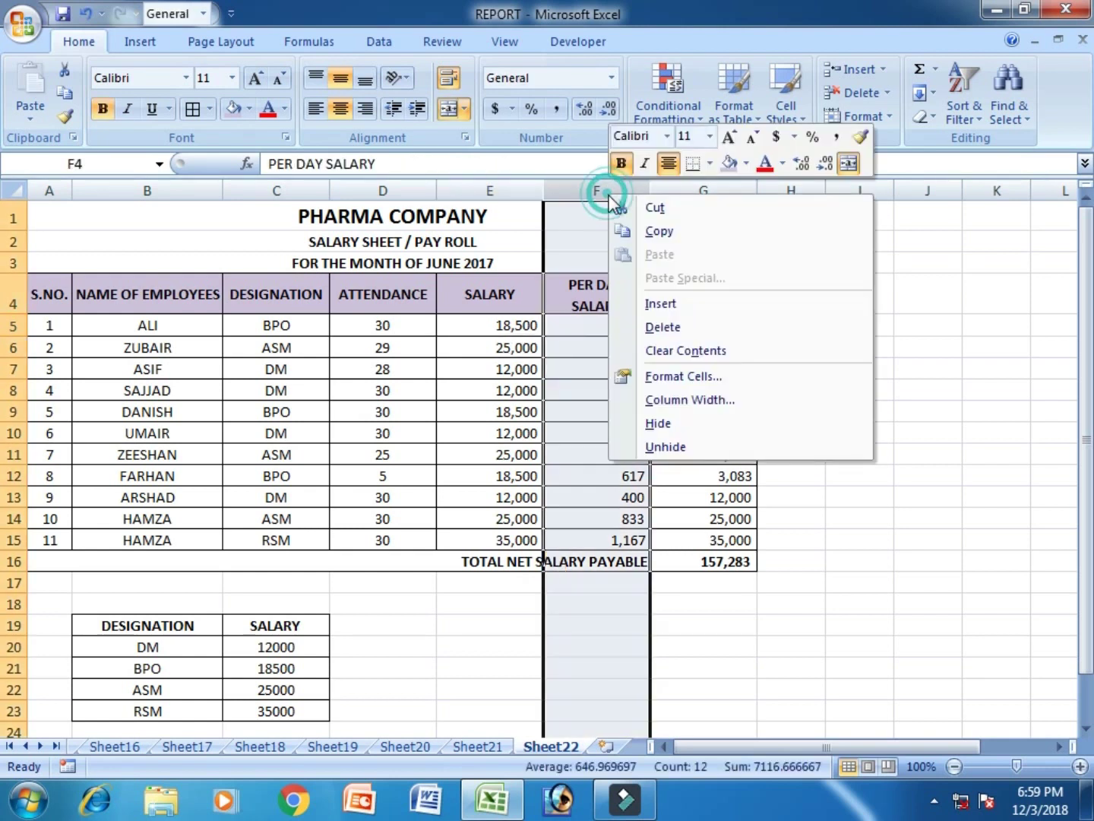
{"action": "left_click", "coordinate": [703, 305]}
{"action": "left_click", "coordinate": [599, 296]}
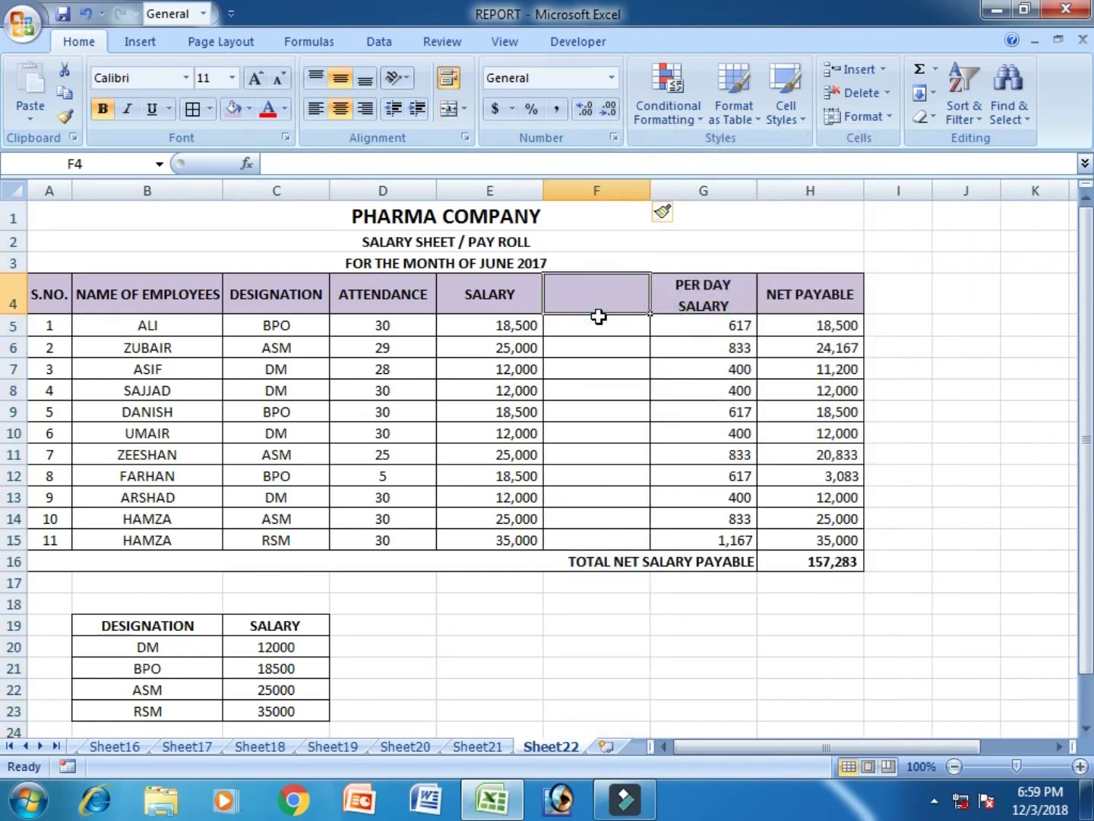
{"action": "type", "text": "INCREMENT"}
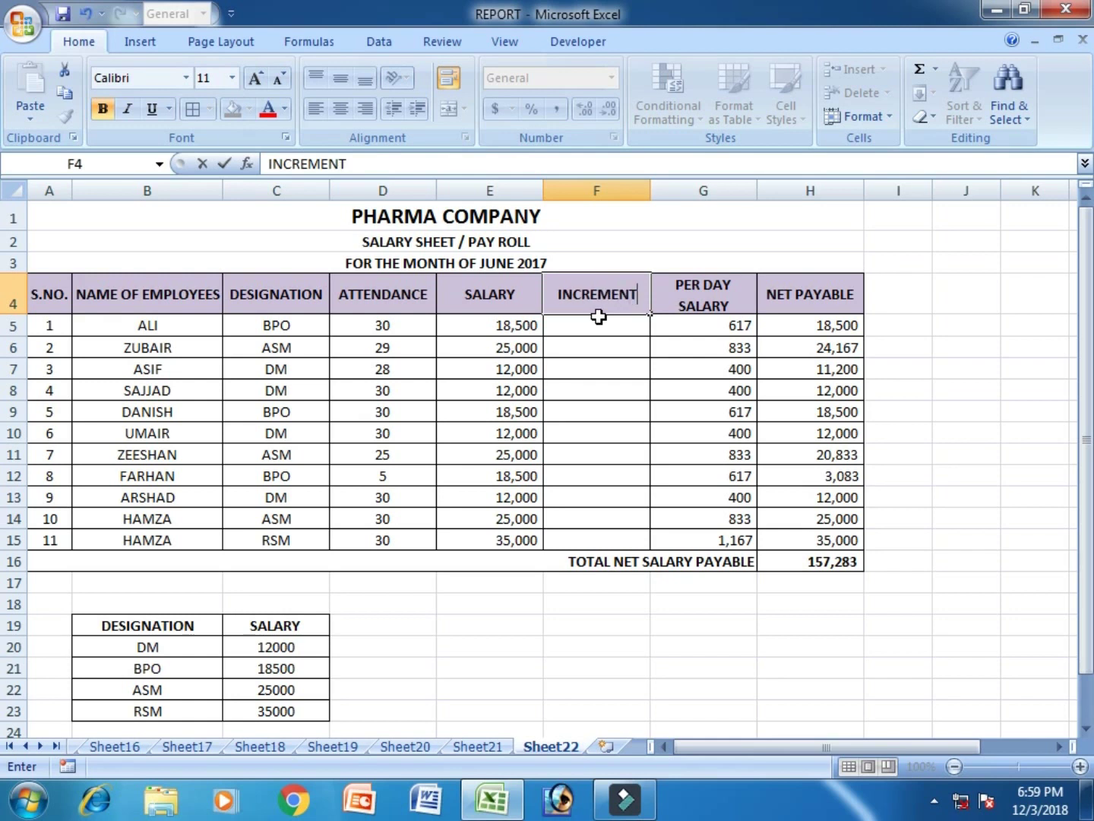
{"action": "key", "text": "Return"}
Enter the increments 2000, 3000, 4000 and 5000 for DM, BPO, ASM and RSM in D20:D23 beside the designation salary table.
{"action": "scroll", "coordinate": [599, 317], "scroll_direction": "down", "scroll_amount": 1}
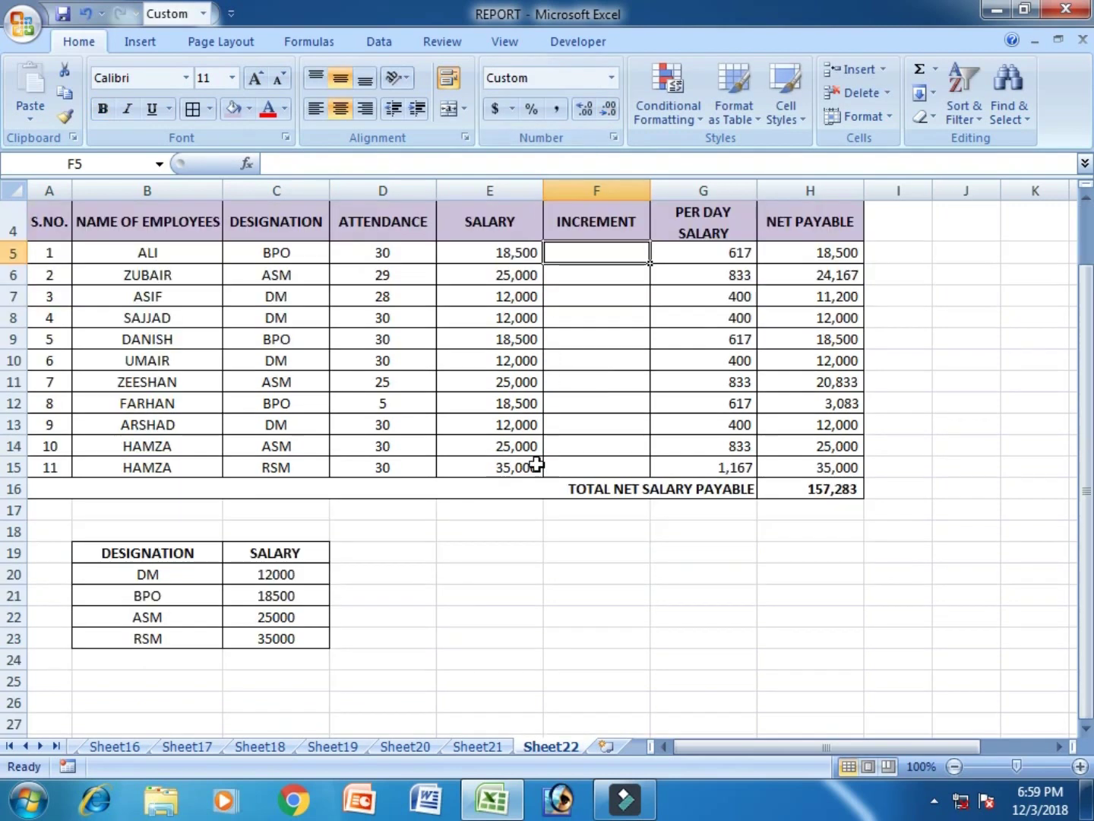
{"action": "scroll", "coordinate": [537, 461], "scroll_direction": "down", "scroll_amount": 1}
{"action": "left_click", "coordinate": [364, 486]}
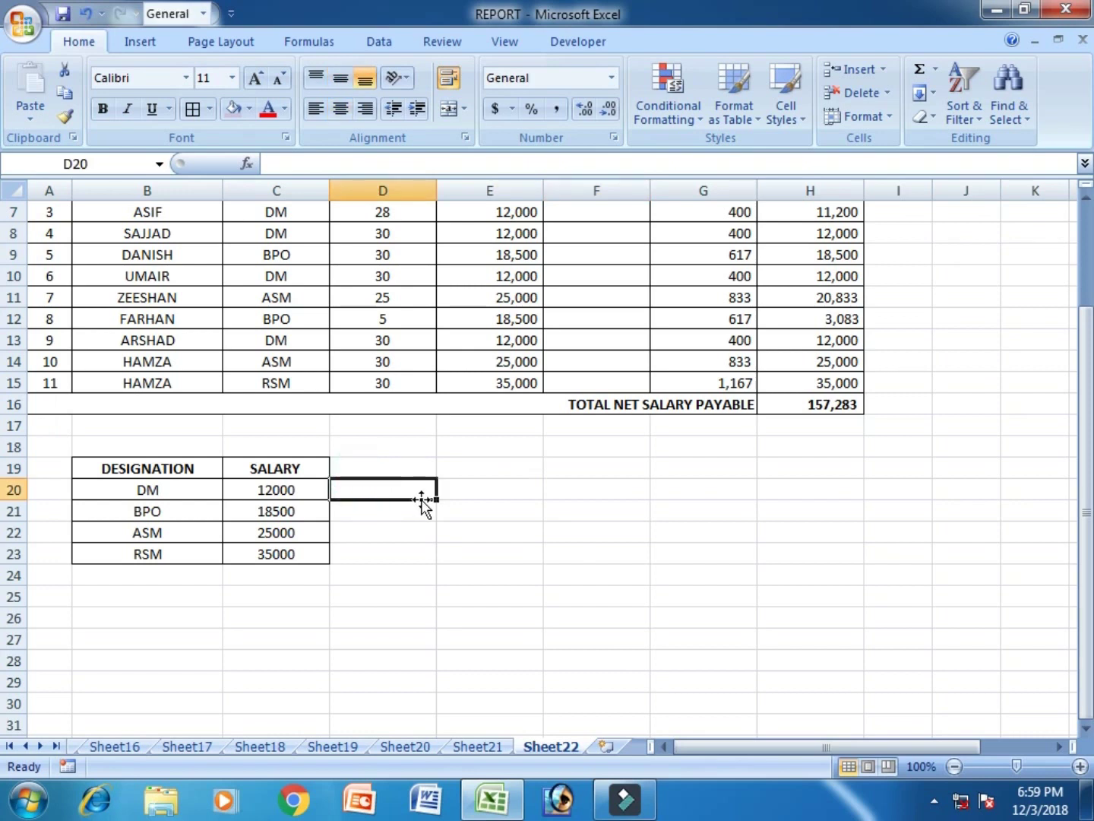
{"action": "type", "text": "2000"}
{"action": "key", "text": "Return"}
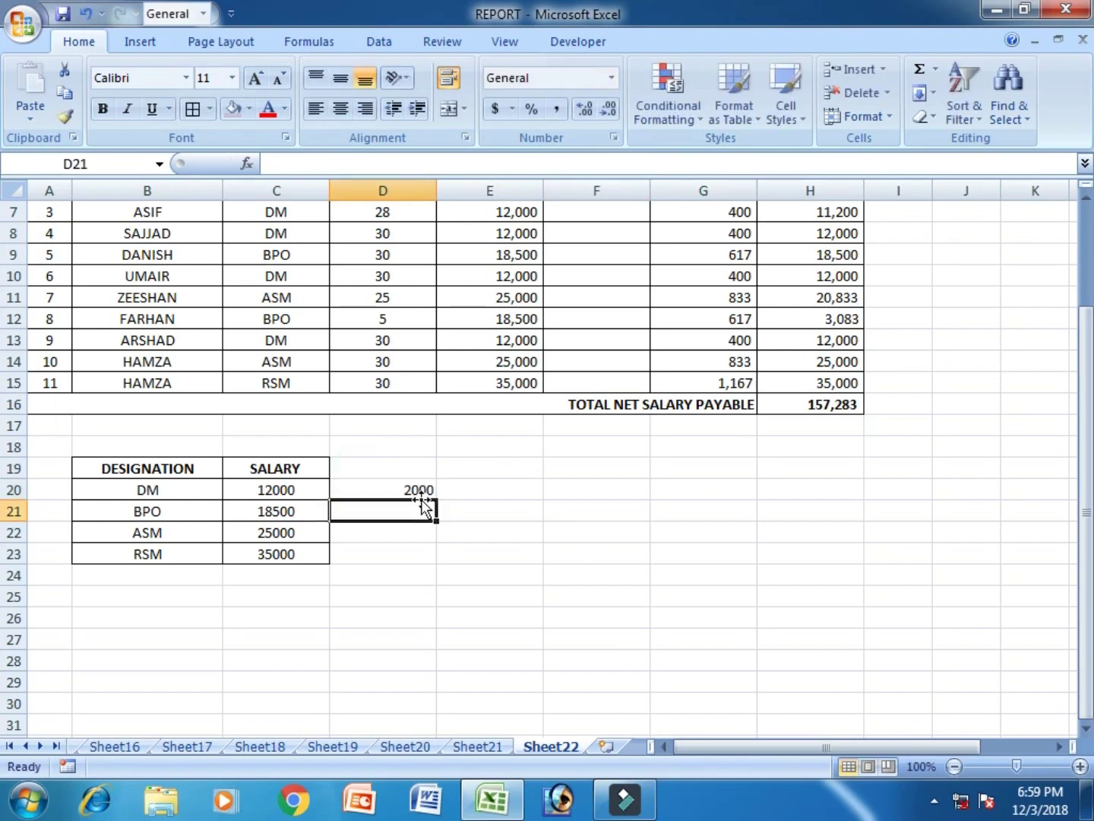
{"action": "type", "text": "3000"}
{"action": "key", "text": "Return"}
{"action": "type", "text": "4000"}
{"action": "key", "text": "Return"}
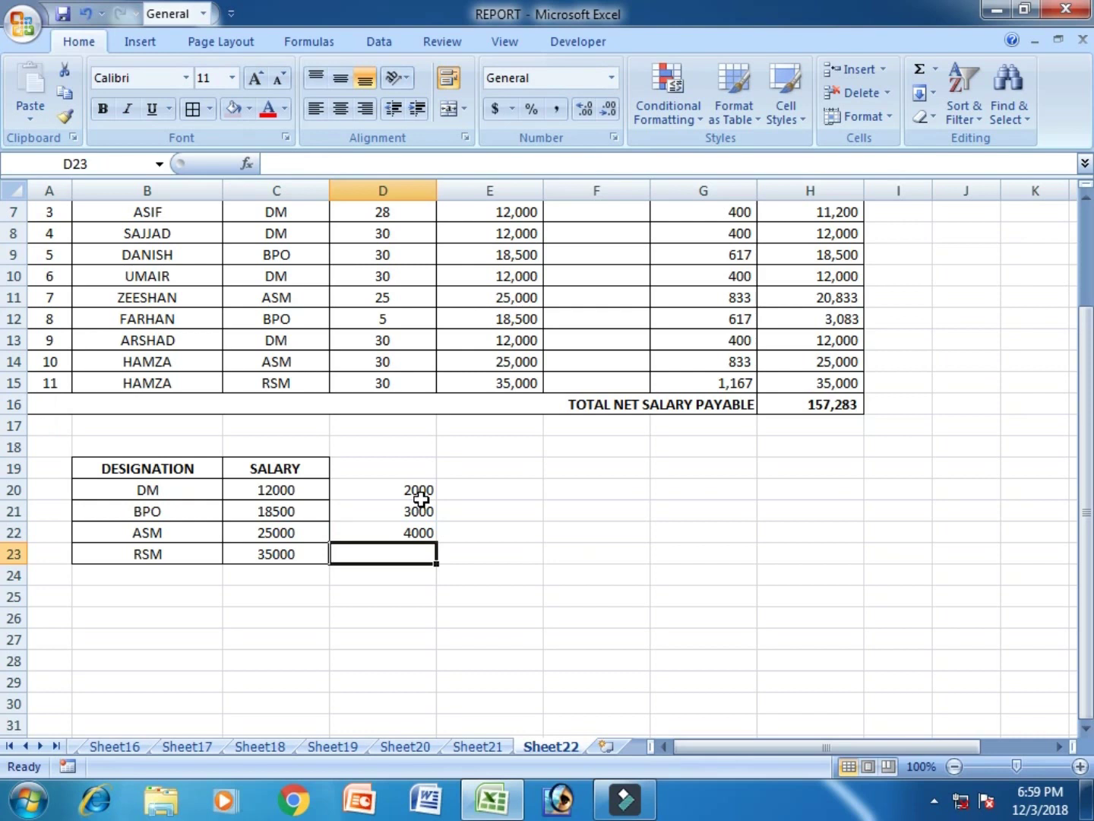
{"action": "type", "text": "5000"}
{"action": "key", "text": "Return"}
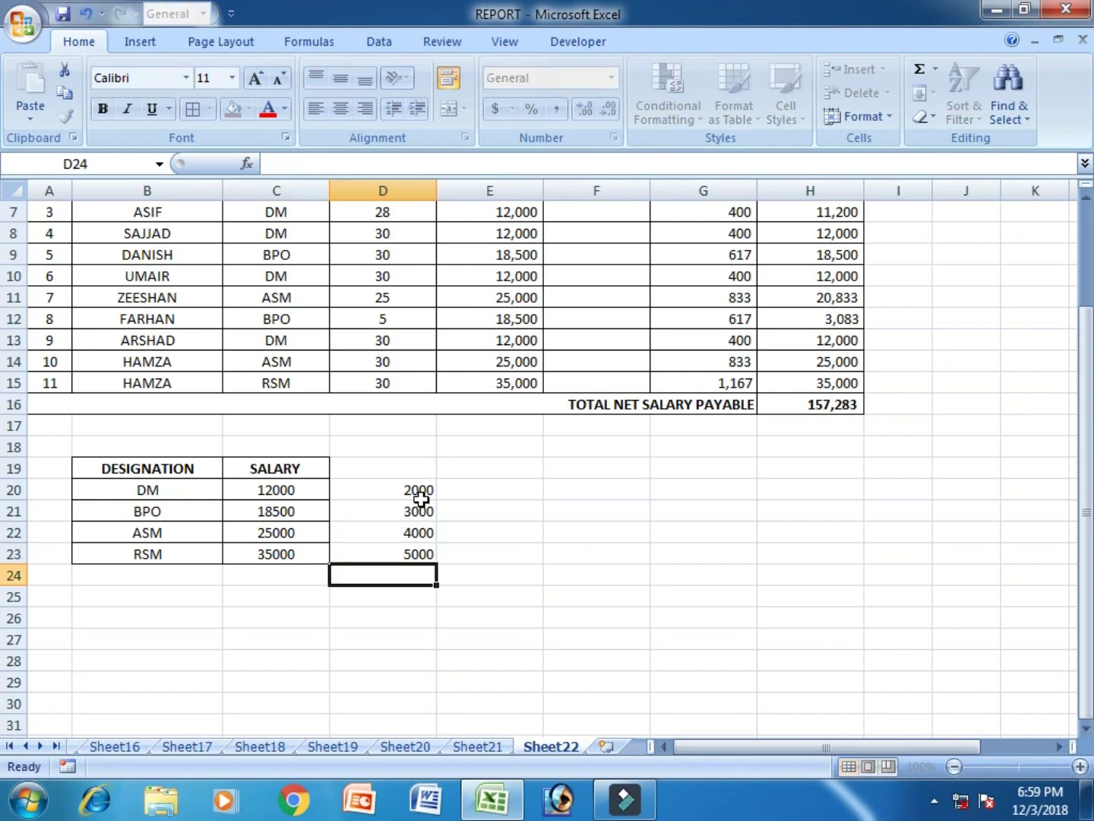
Add the heading INCREMENT in D19 above the new increment amounts.
{"action": "key", "text": "Up"}
{"action": "key", "text": "Up"}
{"action": "key", "text": "Up"}
{"action": "key", "text": "Up"}
{"action": "key", "text": "Up"}
{"action": "type", "text": "I"}
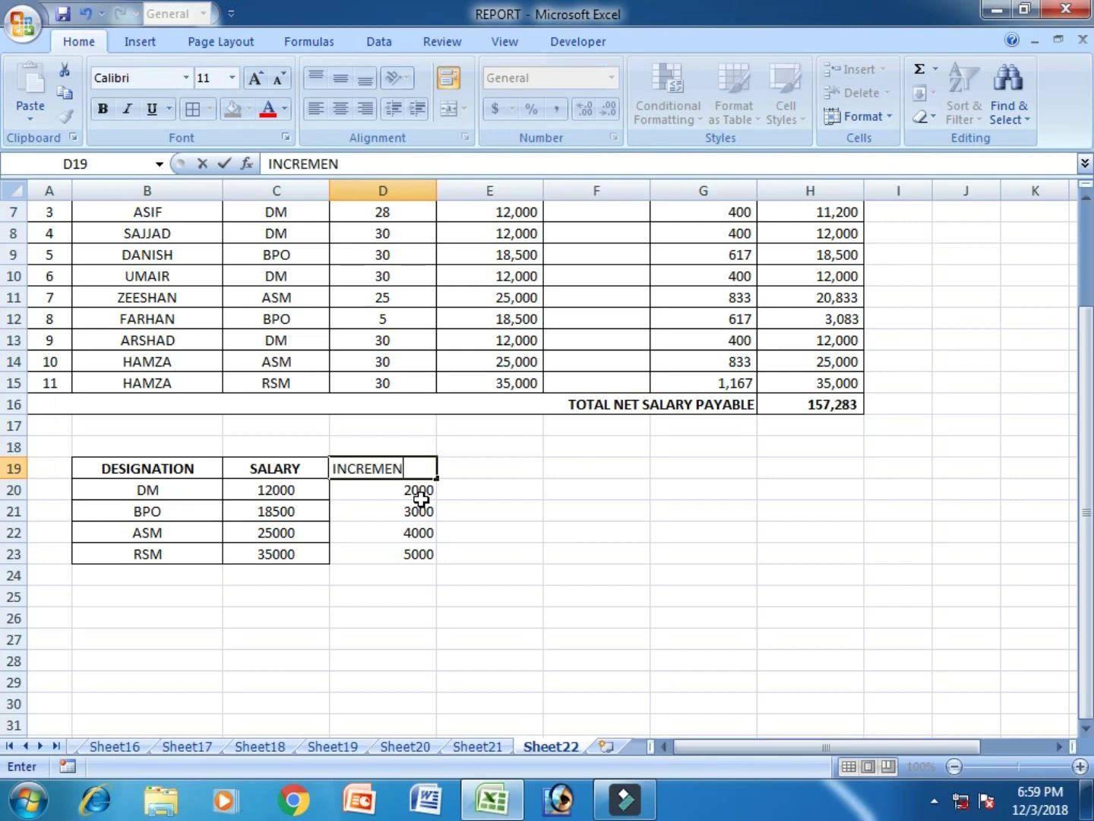
{"action": "type", "text": "NCREMENT"}
{"action": "key", "text": "Return"}
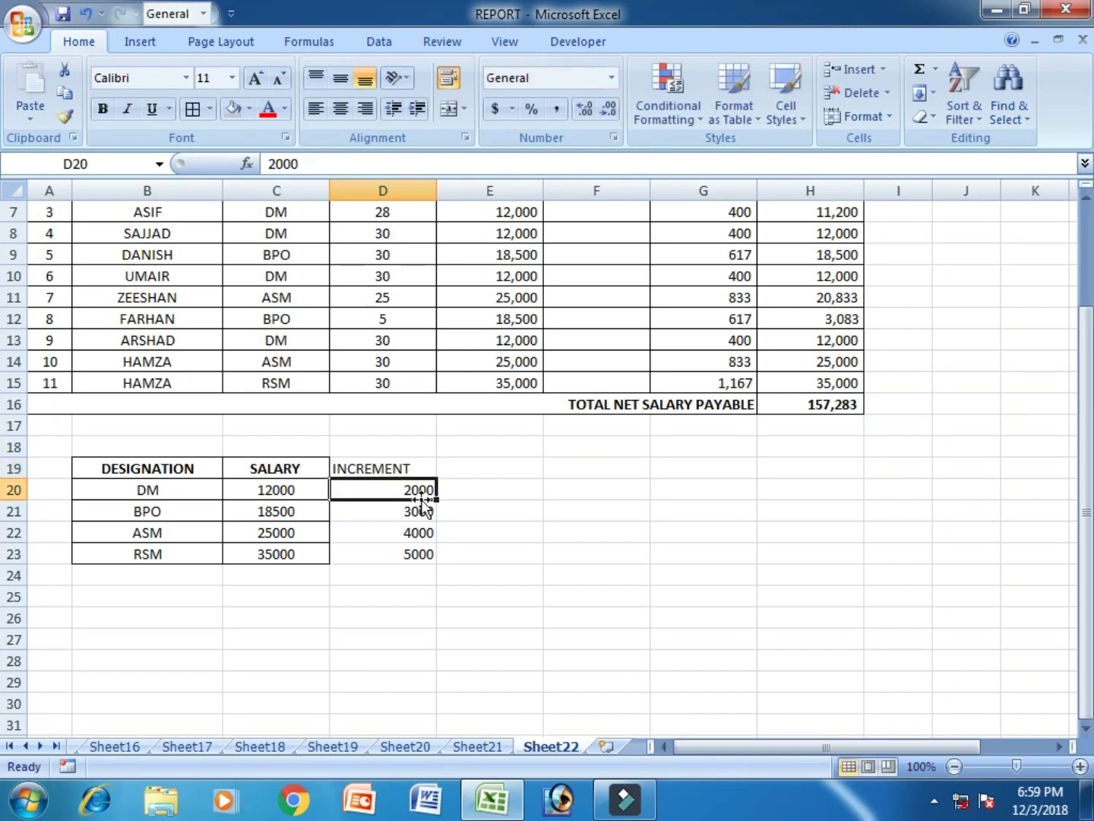
Start a VLOOKUP formula in F5 with C5 as the lookup value and B19:D23 as the table array.
{"action": "scroll", "coordinate": [421, 502], "scroll_direction": "up", "scroll_amount": 2}
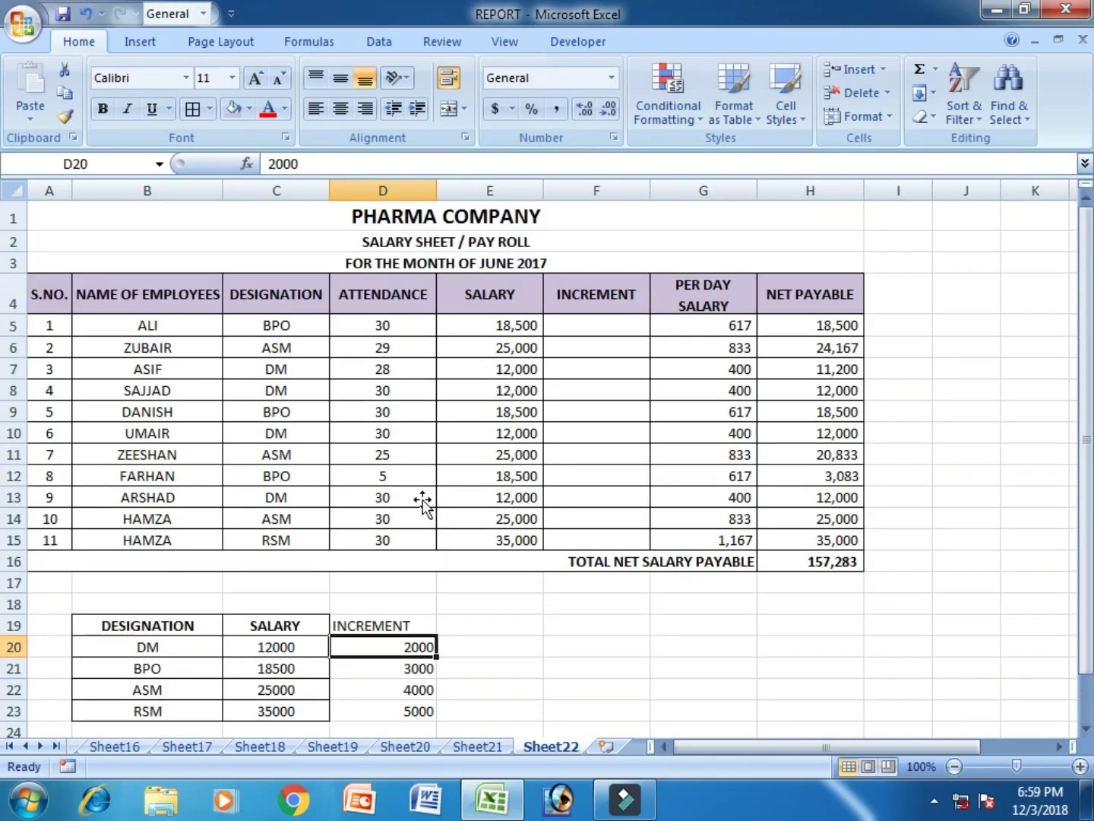
{"action": "left_click", "coordinate": [585, 325]}
{"action": "scroll", "coordinate": [599, 400], "scroll_direction": "down", "scroll_amount": 4}
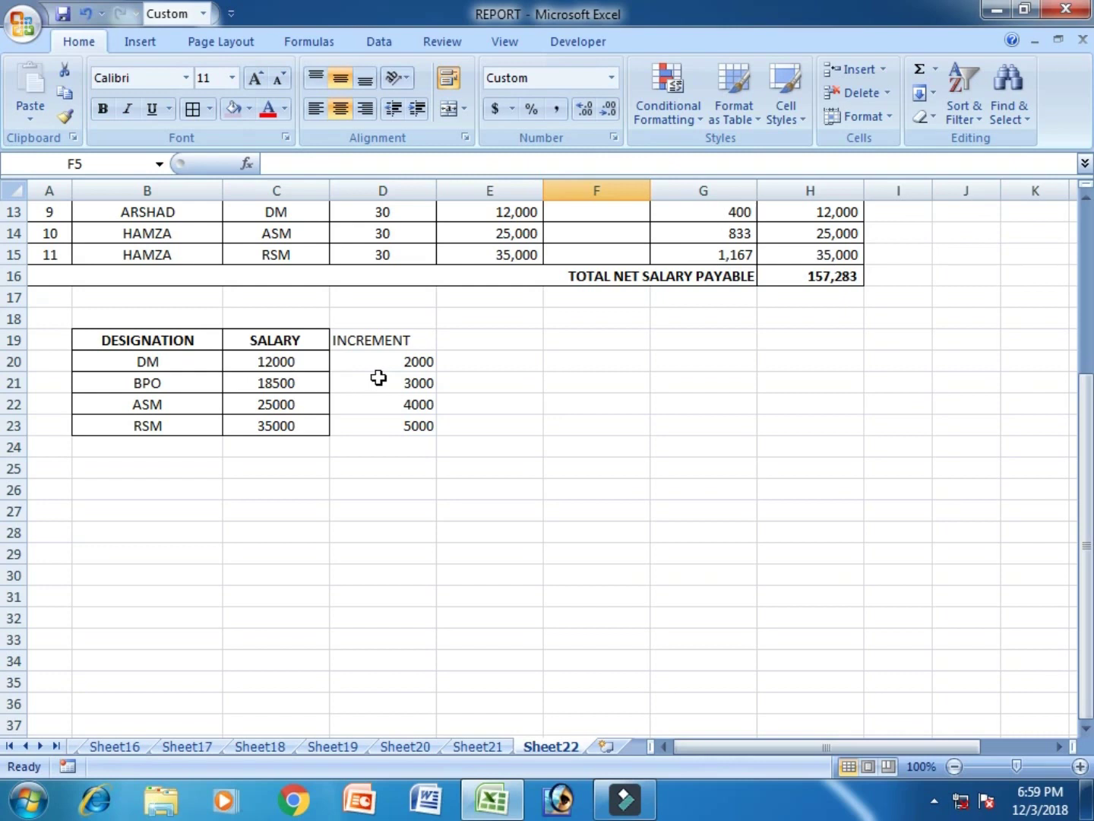
{"action": "scroll", "coordinate": [437, 401], "scroll_direction": "up", "scroll_amount": 4}
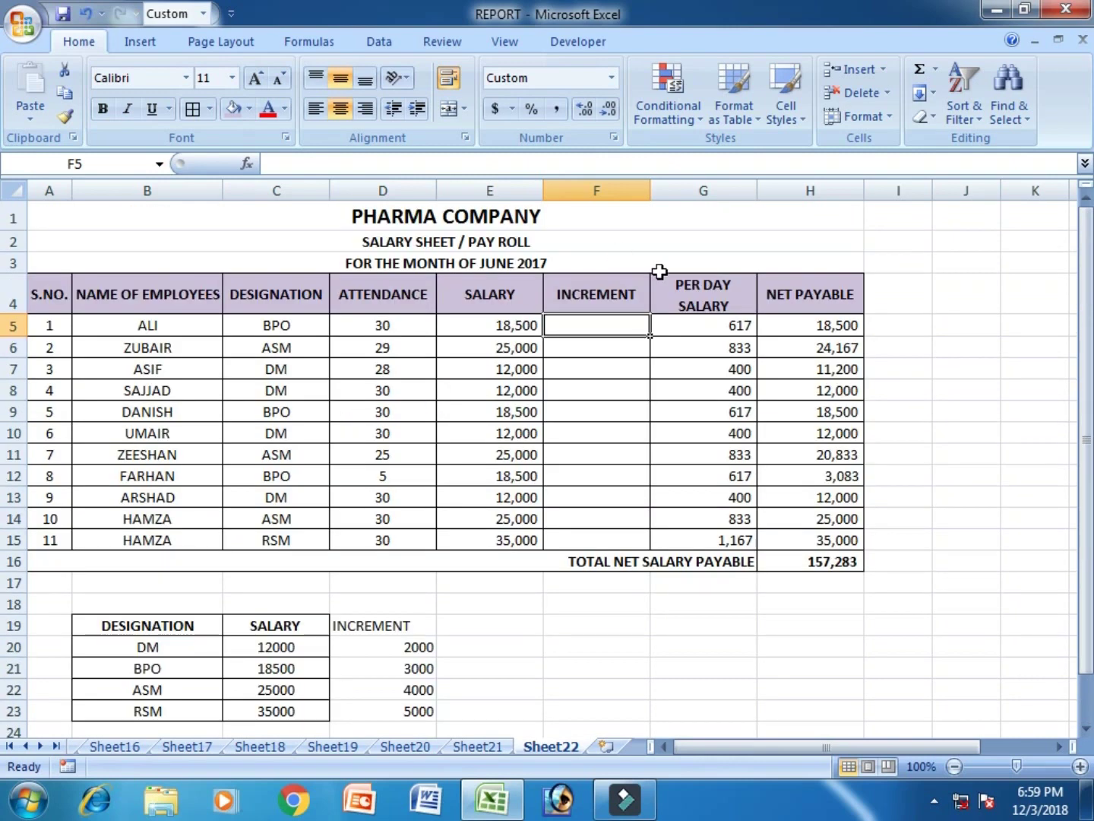
{"action": "type", "text": "=VLOOKUP("}
{"action": "key", "text": "Left"}
{"action": "key", "text": "Left"}
{"action": "key", "text": "Left"}
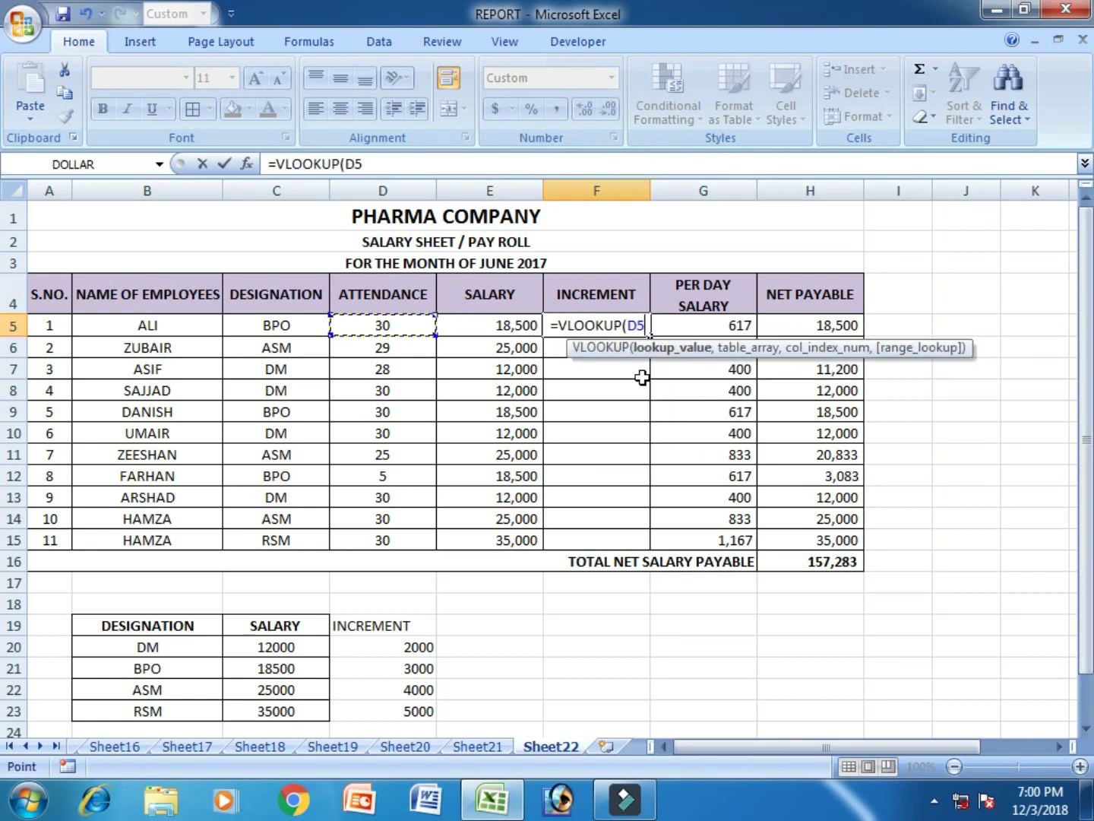
{"action": "type", "text": ","}
{"action": "key", "text": "Down"}
{"action": "key", "text": "Down"}
{"action": "key", "text": "Down"}
{"action": "key", "text": "Down"}
{"action": "key", "text": "Down"}
{"action": "key", "text": "Down"}
{"action": "key", "text": "Down"}
{"action": "key", "text": "Down"}
{"action": "key", "text": "Down"}
{"action": "key", "text": "Down"}
{"action": "key", "text": "Down"}
{"action": "key", "text": "Down"}
{"action": "key", "text": "Down"}
{"action": "key", "text": "Down"}
{"action": "key", "text": "Down"}
{"action": "key", "text": "Down"}
{"action": "key", "text": "Left"}
{"action": "key", "text": "Left"}
{"action": "key", "text": "Left"}
{"action": "key", "text": "Left"}
{"action": "key", "text": "Up"}
{"action": "key", "text": "Up"}
{"action": "key", "text": "shift+Right"}
{"action": "key", "text": "shift+Right"}
{"action": "key", "text": "shift+Down"}
{"action": "key", "text": "shift+Down"}
{"action": "key", "text": "shift+Down"}
{"action": "key", "text": "shift+Down"}
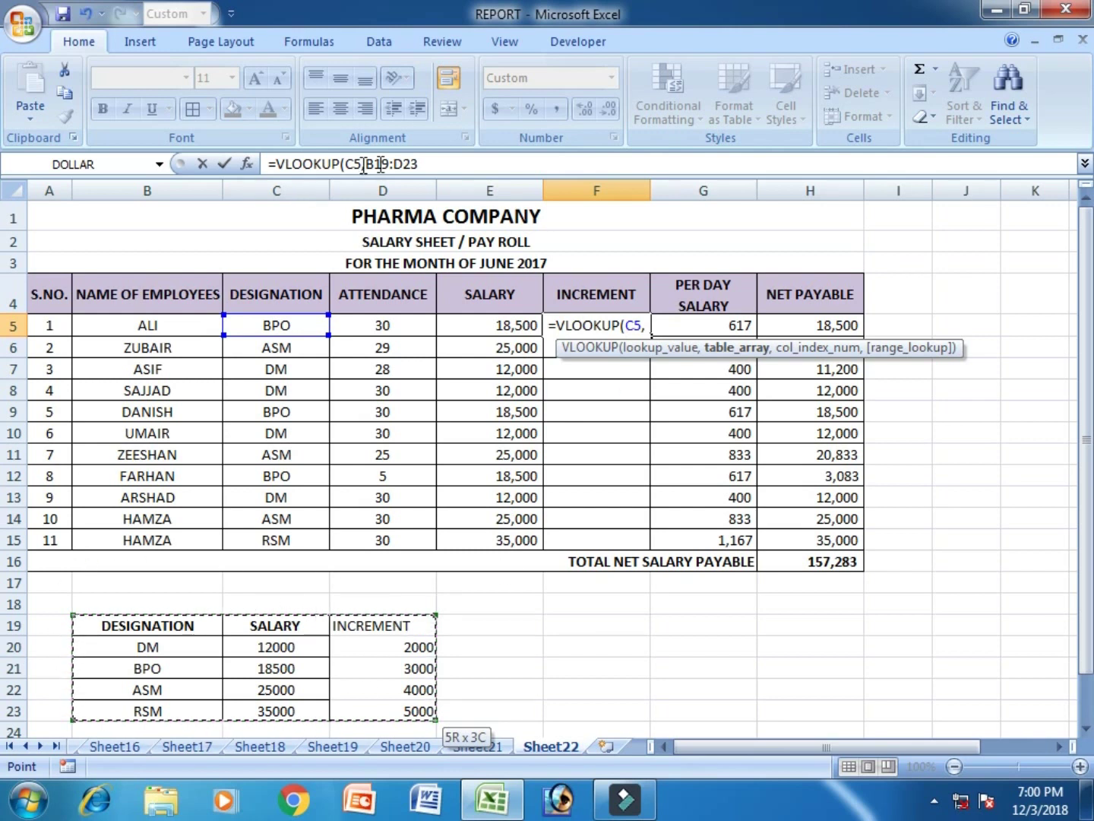
Make the table array in the F5 formula absolute as $B$19:$D$23.
{"action": "left_click", "coordinate": [440, 163]}
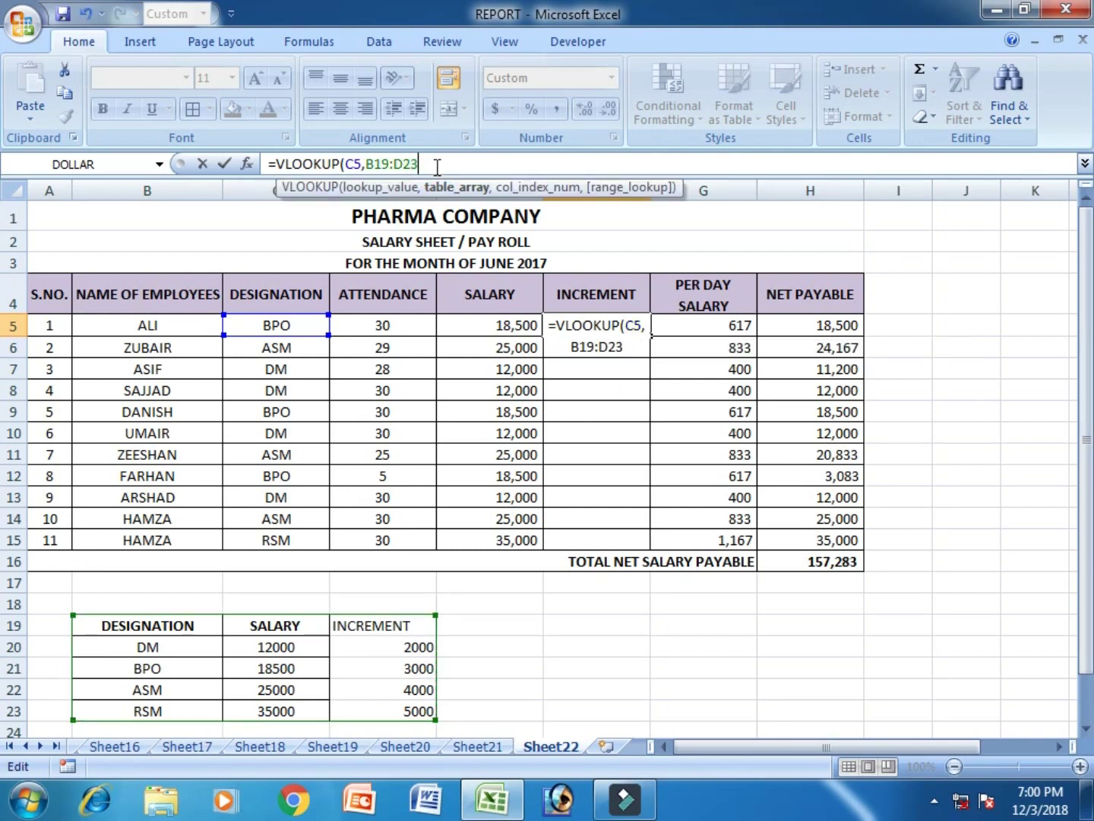
{"action": "key", "text": "F4"}
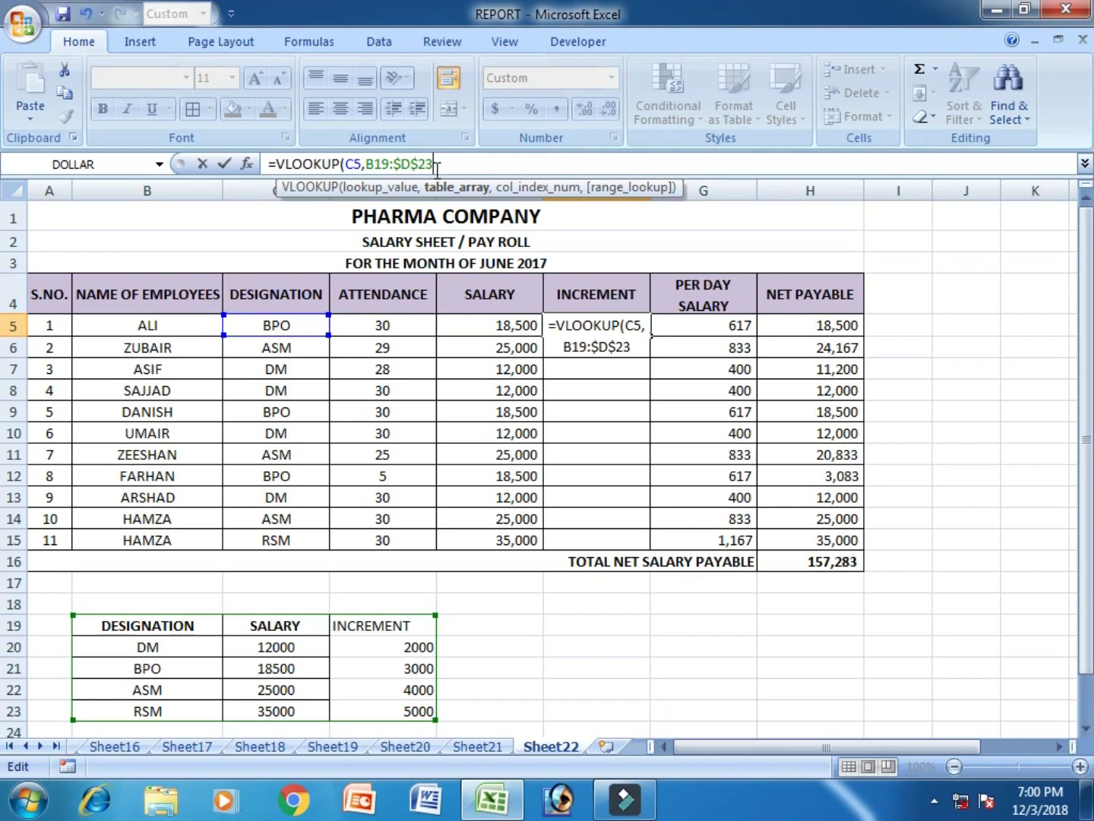
{"action": "left_click", "coordinate": [390, 164]}
{"action": "key", "text": "F4"}
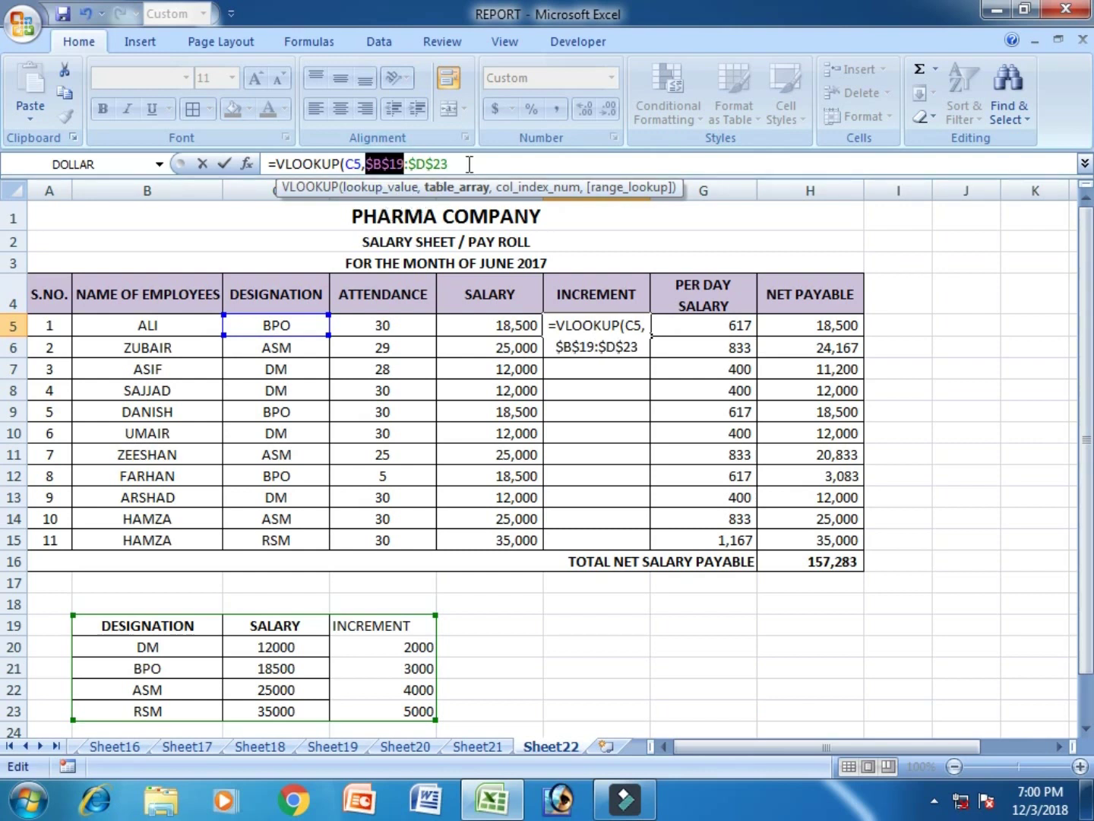
Complete the F5 VLOOKUP with column index 3 and range lookup 0, and fill it down through F15.
{"action": "left_click", "coordinate": [458, 163]}
{"action": "type", "text": ","}
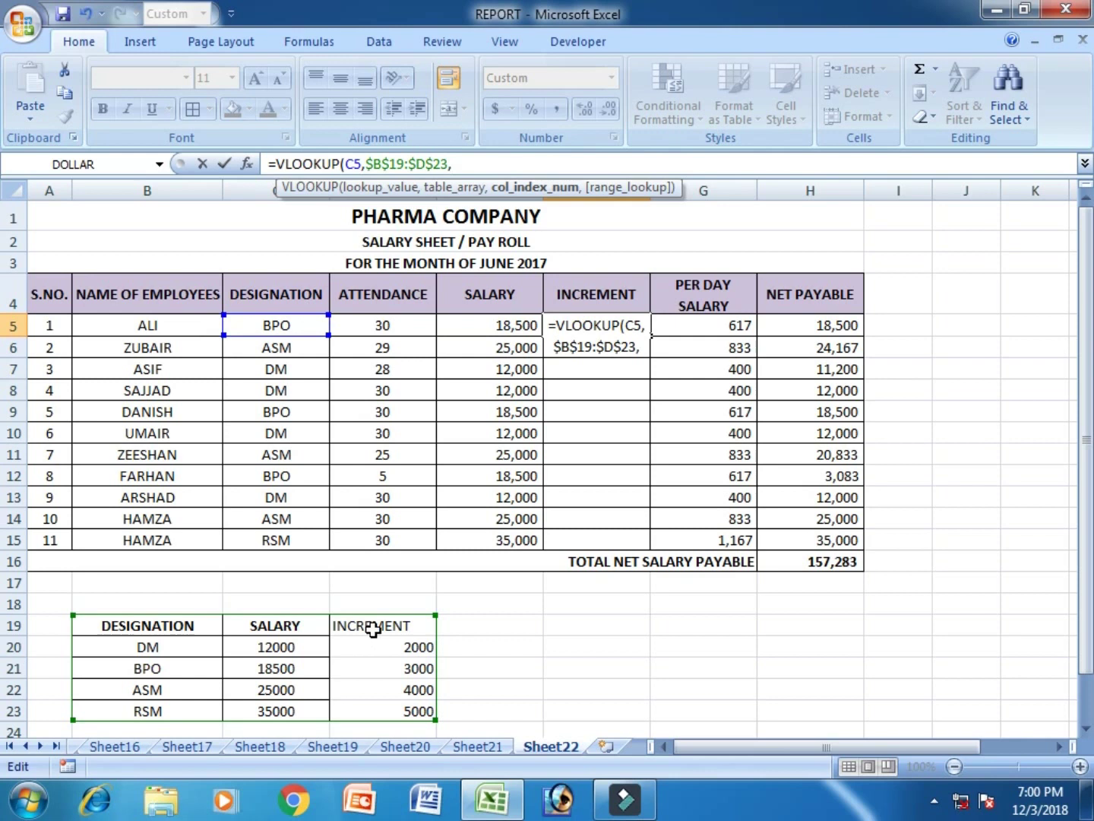
{"action": "type", "text": "3,"}
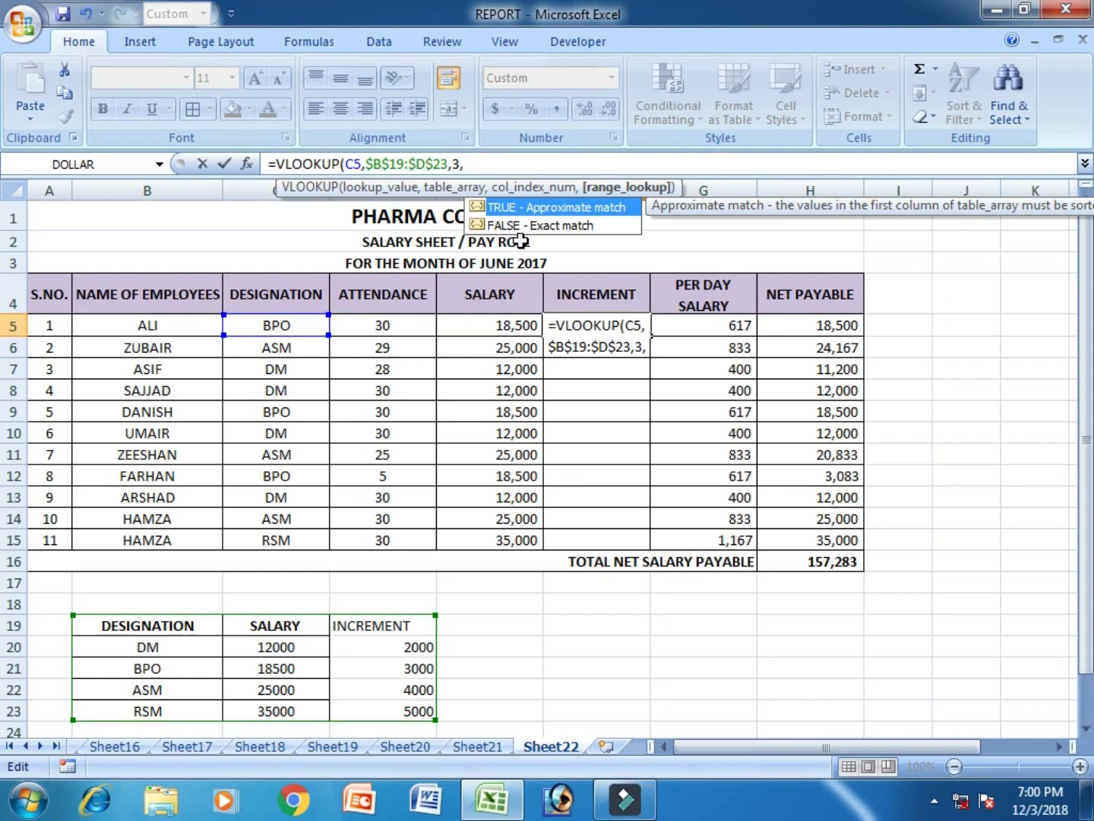
{"action": "type", "text": "0"}
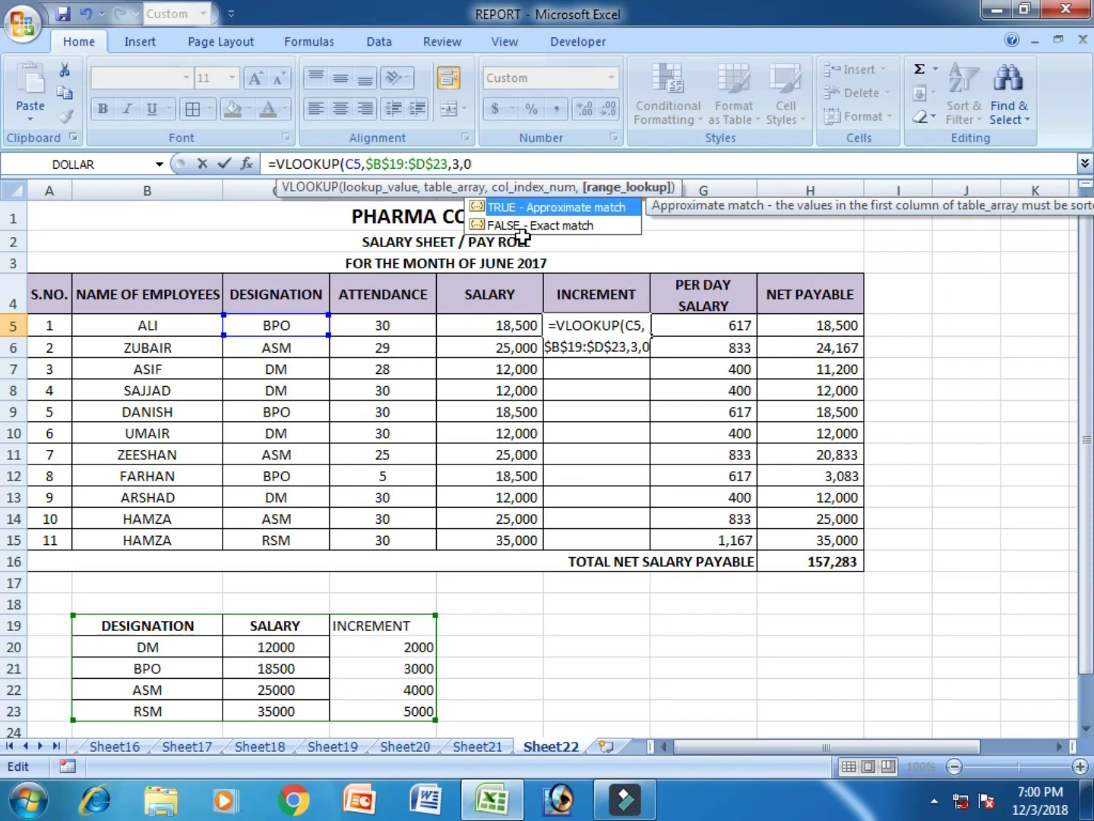
{"action": "type", "text": ")"}
{"action": "key", "text": "Return"}
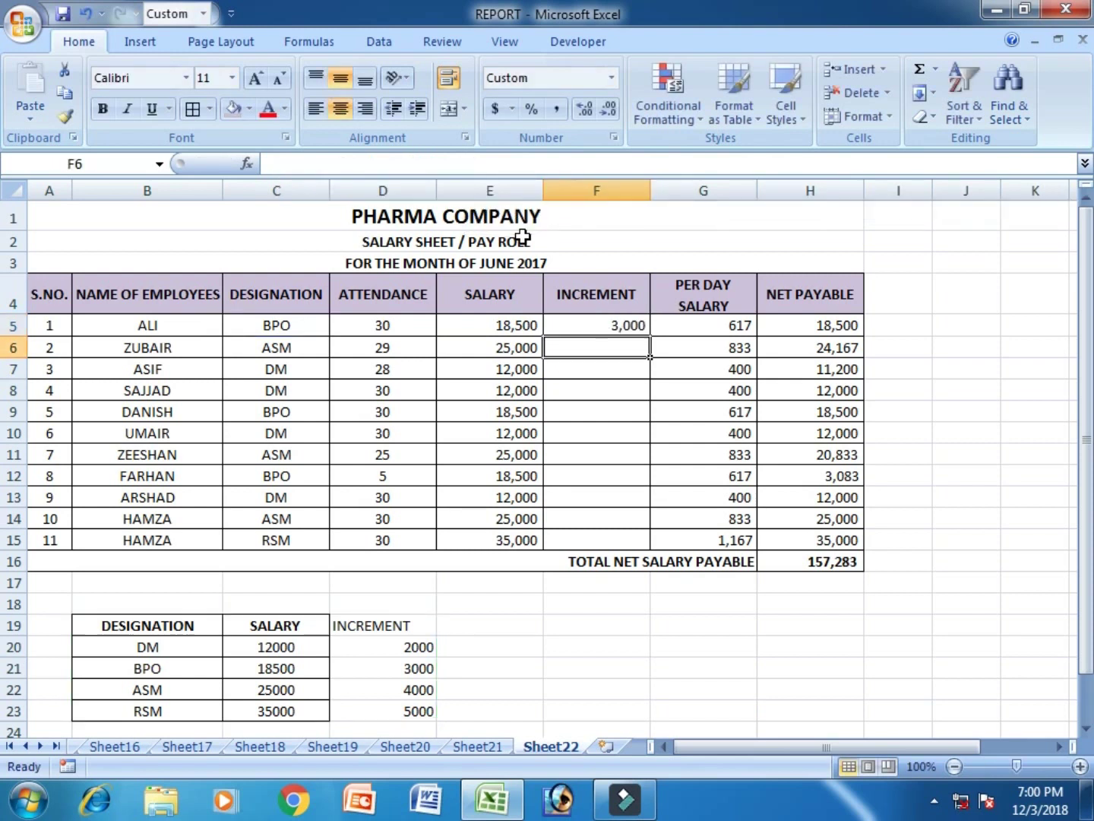
{"action": "left_click", "coordinate": [614, 328]}
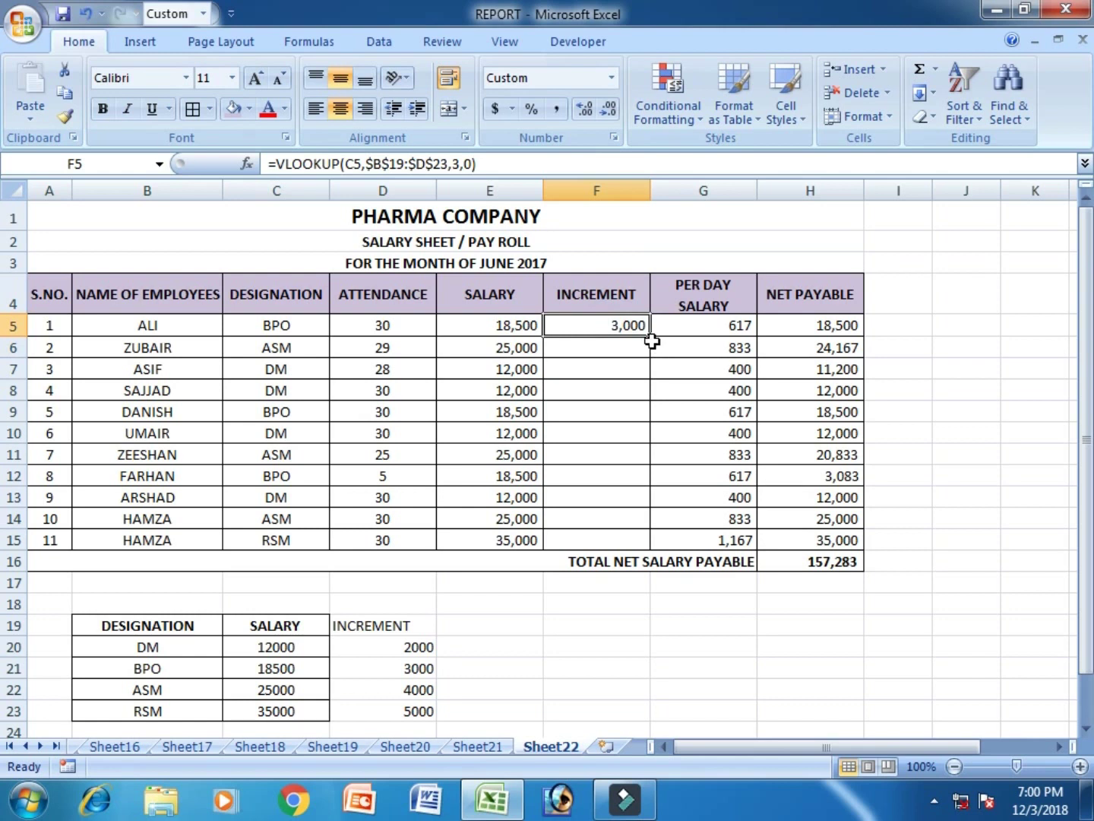
{"action": "left_click_drag", "start_coordinate": [653, 339], "coordinate": [664, 541]}
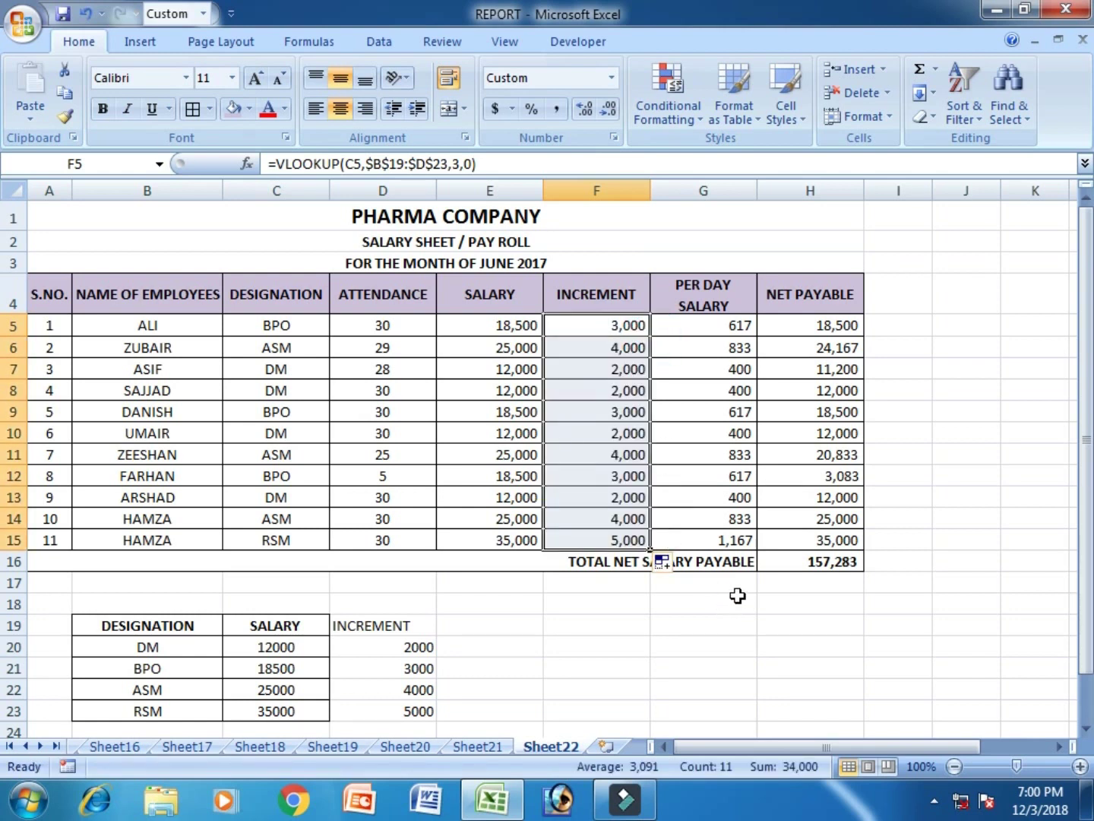
Check the BPO increment in row 12 against the designation table, and review the formulas in F12 and F5.
{"action": "scroll", "coordinate": [722, 616], "scroll_direction": "down", "scroll_amount": 3}
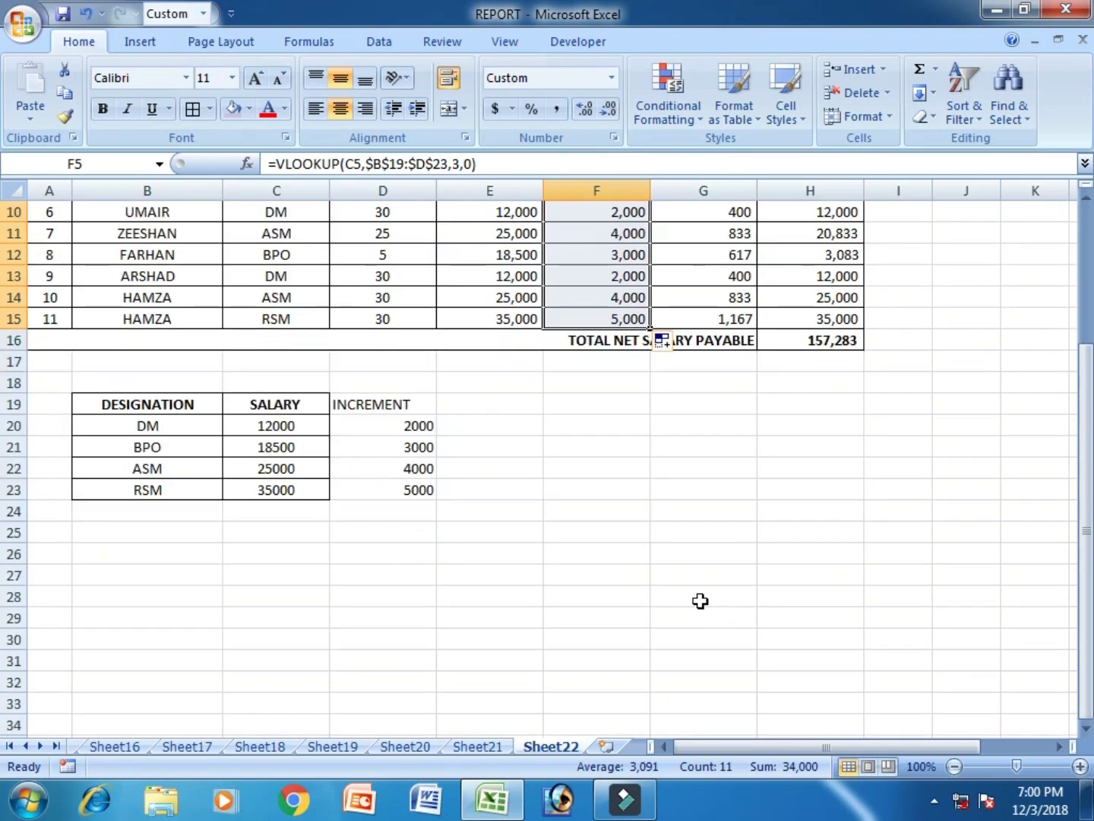
{"action": "left_click", "coordinate": [604, 448]}
{"action": "scroll", "coordinate": [603, 450], "scroll_direction": "up", "scroll_amount": 1}
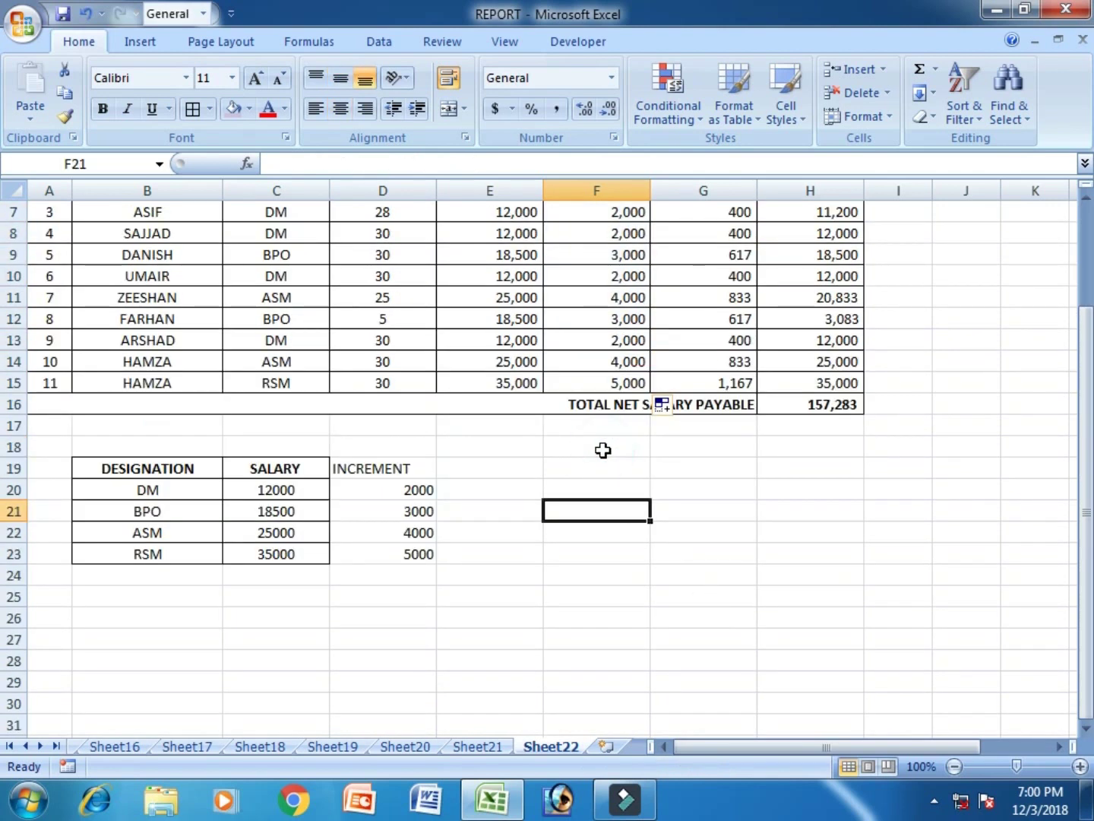
{"action": "left_click", "coordinate": [293, 317]}
{"action": "key", "text": "Right"}
{"action": "key", "text": "Right"}
{"action": "key", "text": "Right"}
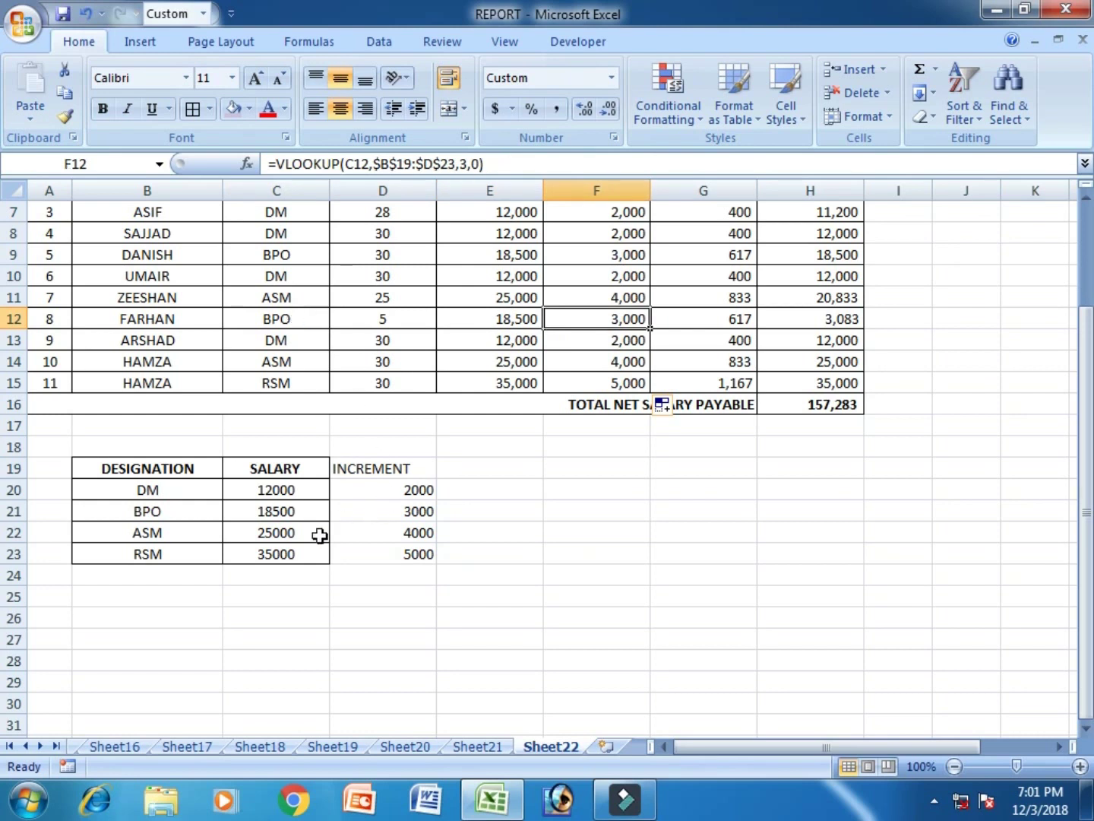
{"action": "left_click", "coordinate": [399, 507]}
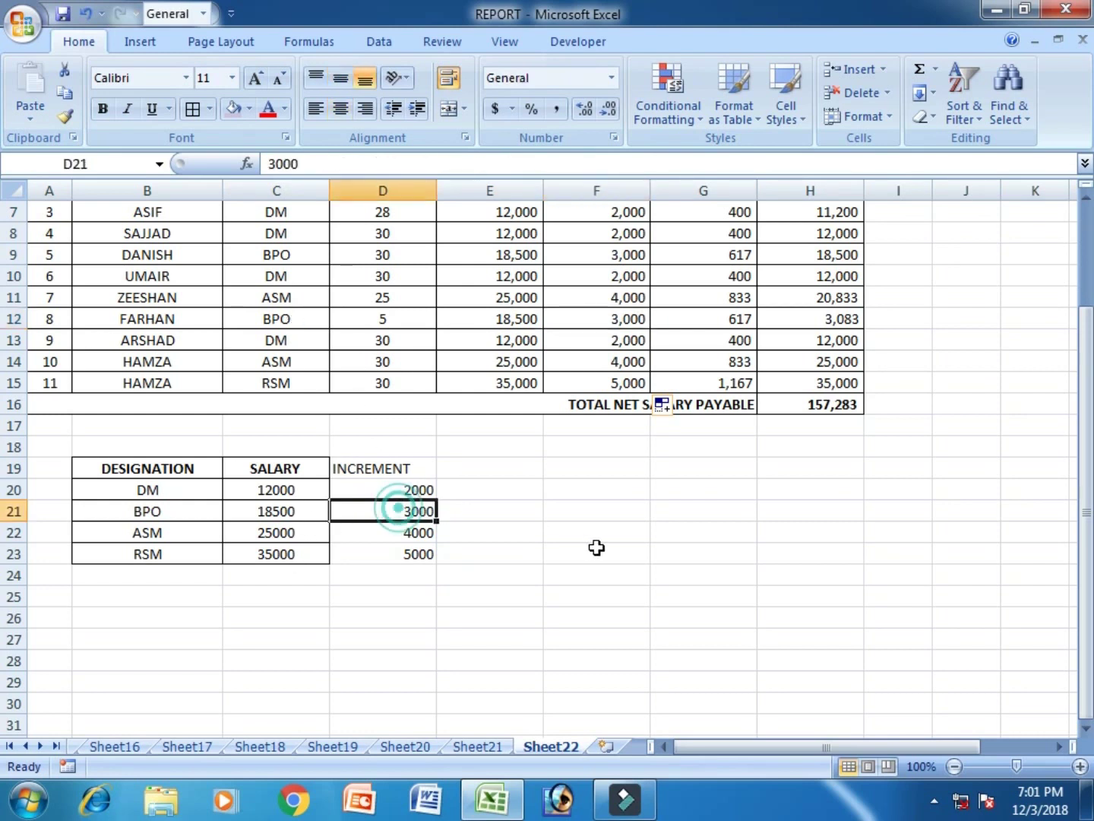
{"action": "scroll", "coordinate": [625, 569], "scroll_direction": "up", "scroll_amount": 2}
{"action": "left_click", "coordinate": [608, 325]}
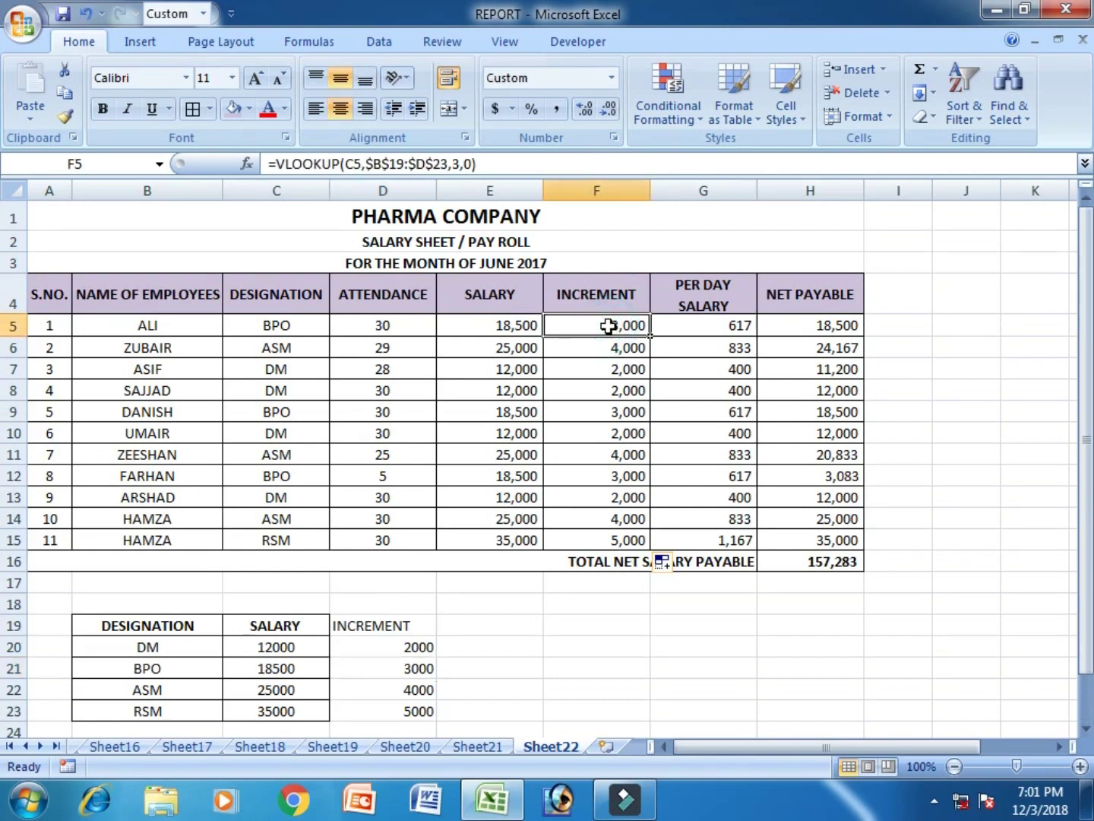
Deselect the increment formula cell and save the REPORT workbook.
{"action": "left_click", "coordinate": [992, 324]}
{"action": "left_click", "coordinate": [64, 15]}
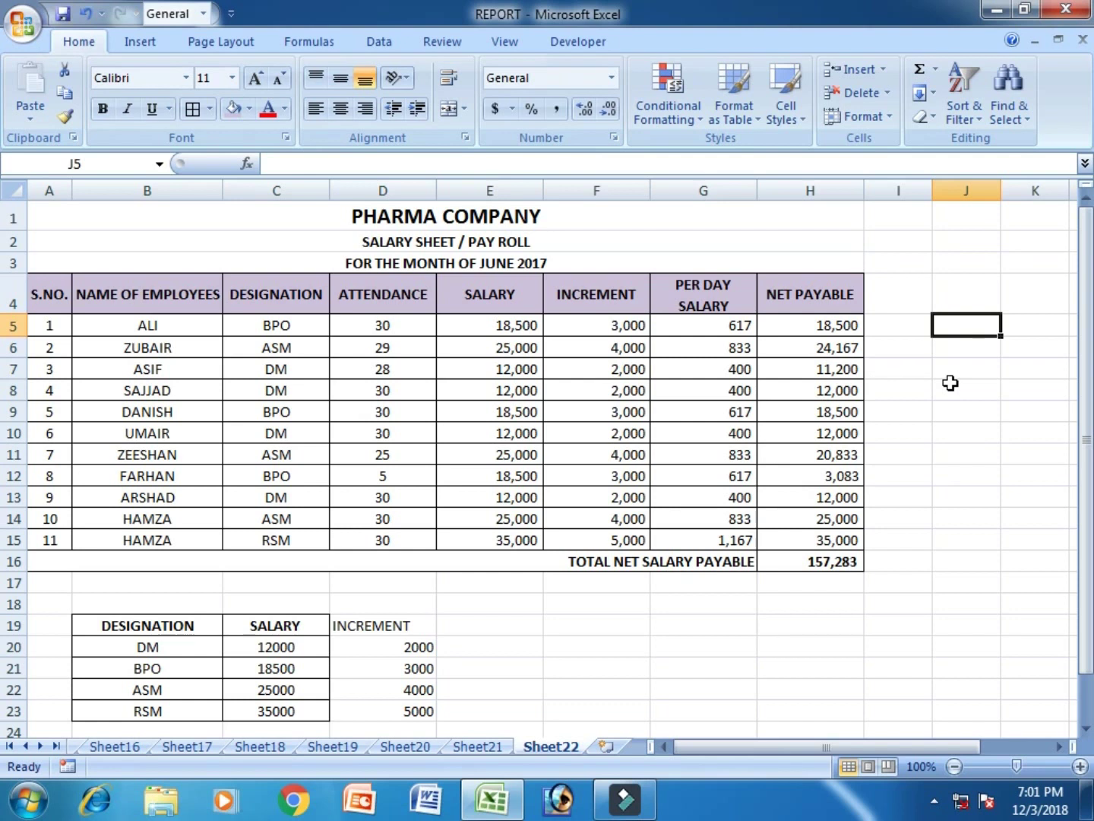